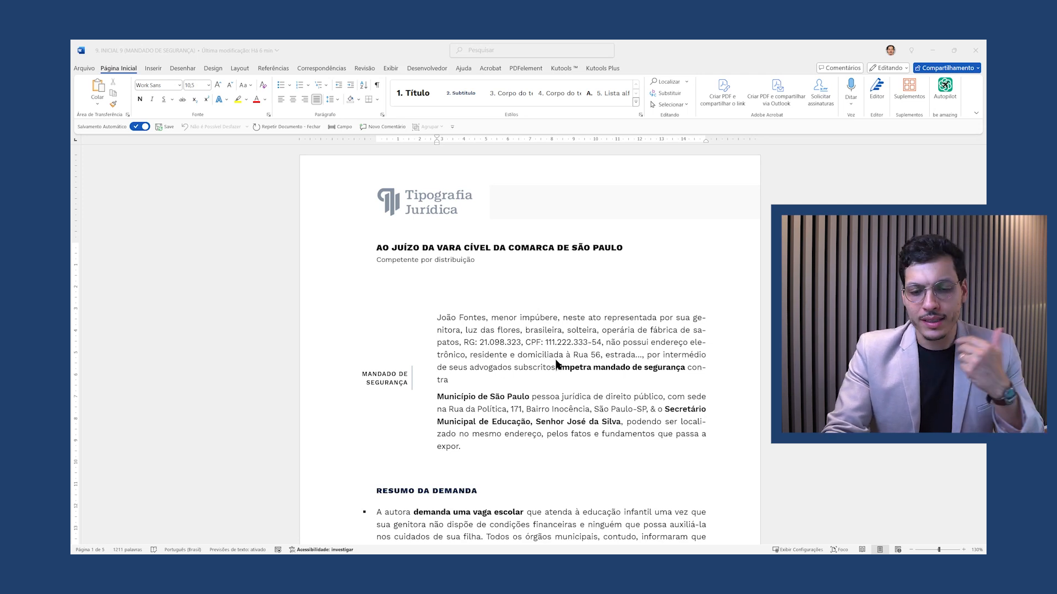
# Scroll down to the final page with requests E and F and the 17 de julho de 2022 signature block
pyautogui.scroll(-8, 555, 358)
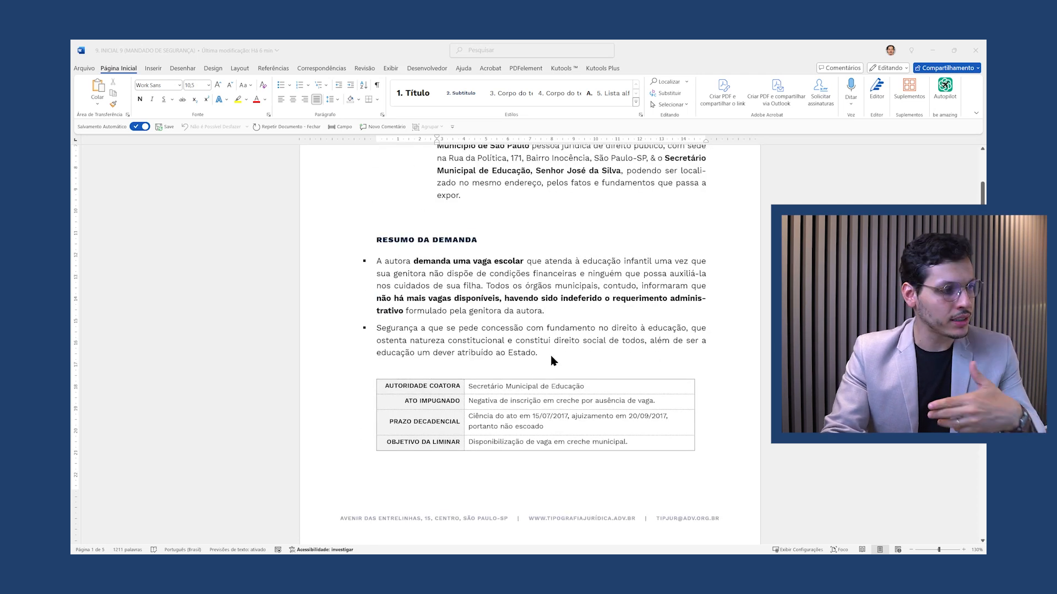
pyautogui.scroll(-10, 554, 361)
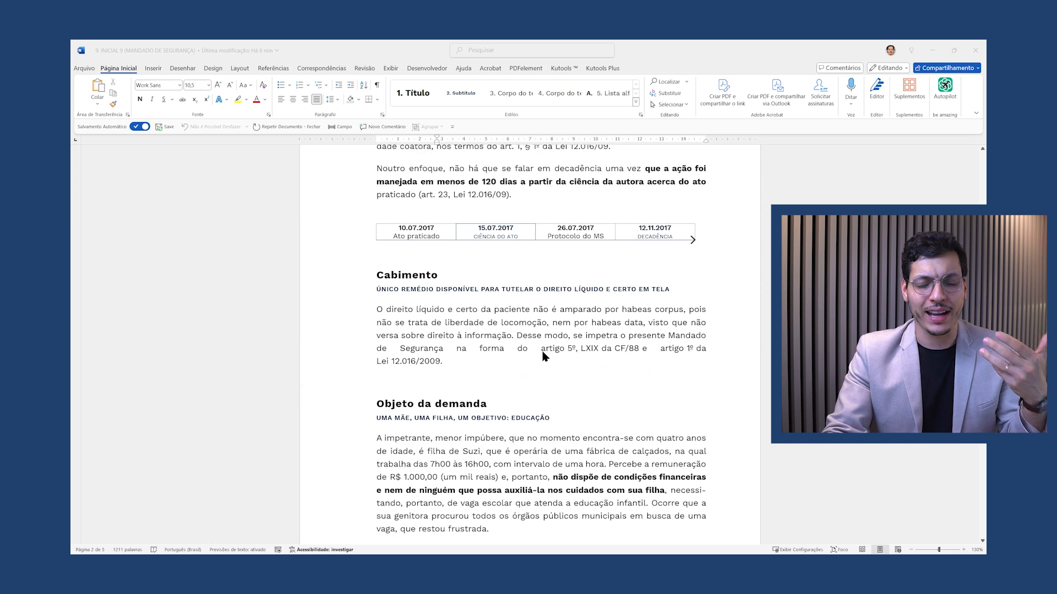
pyautogui.scroll(-6, 543, 357)
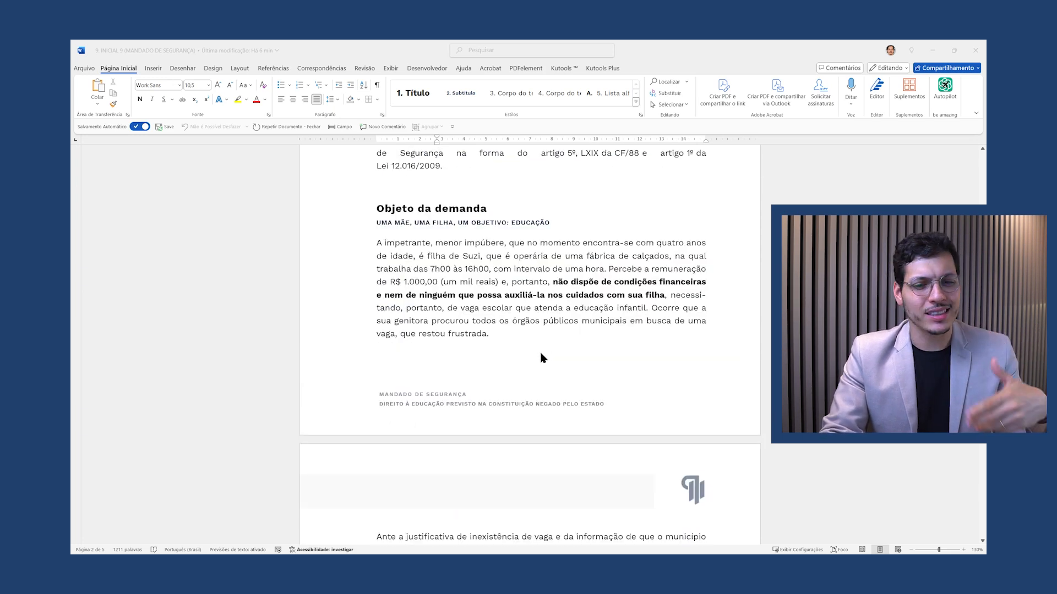
pyautogui.scroll(-9, 542, 358)
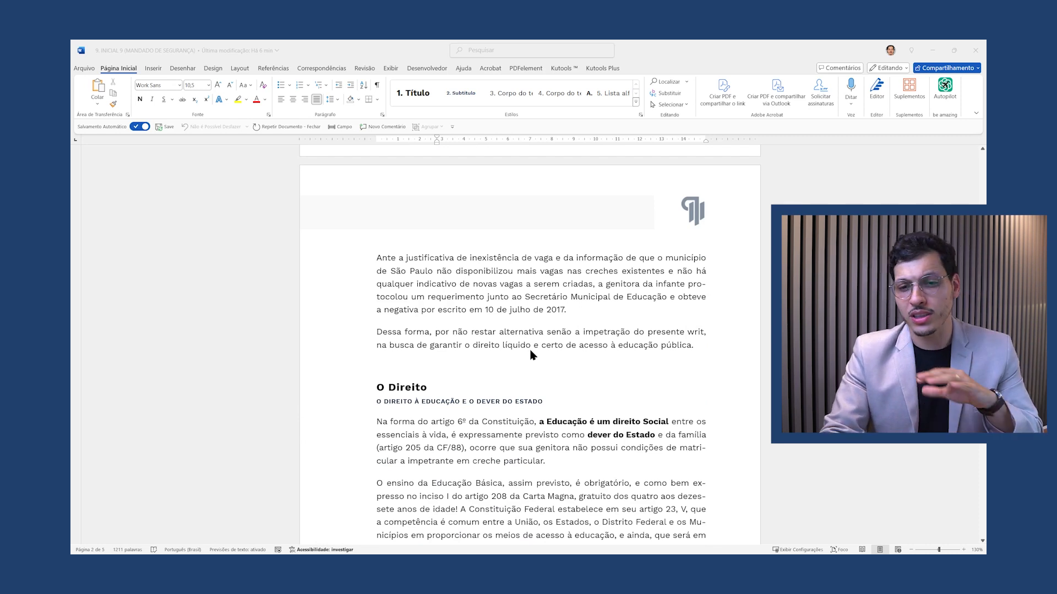
pyautogui.scroll(-13, 532, 355)
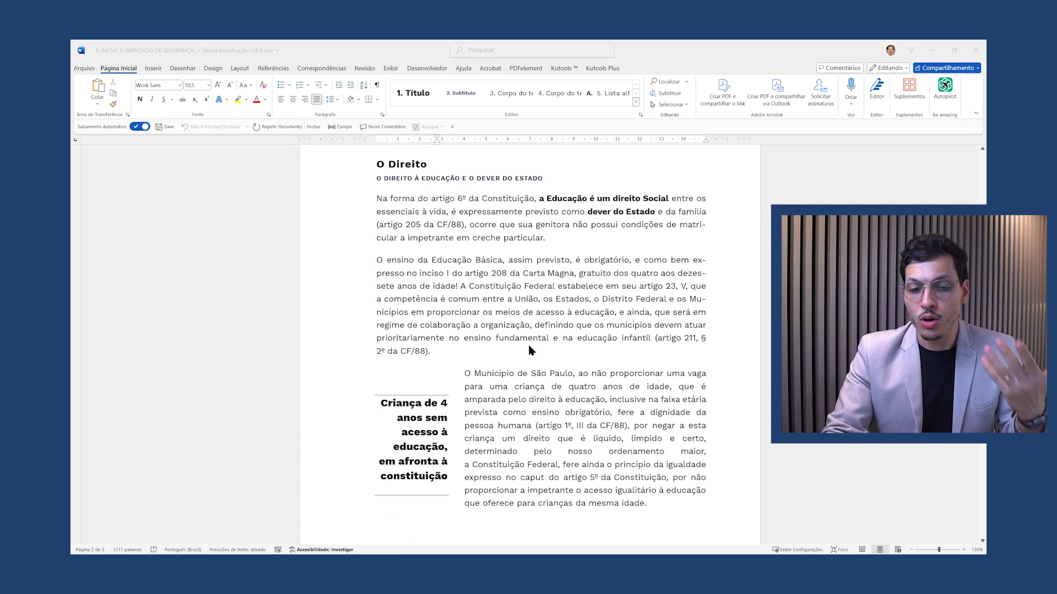
pyautogui.scroll(-18, 528, 351)
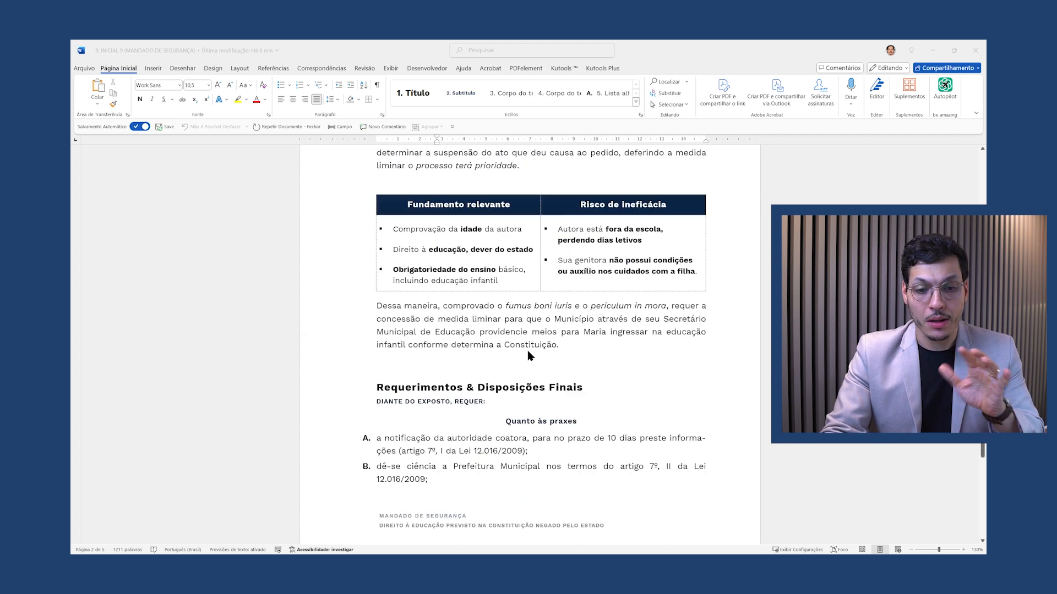
pyautogui.scroll(-20, 530, 360)
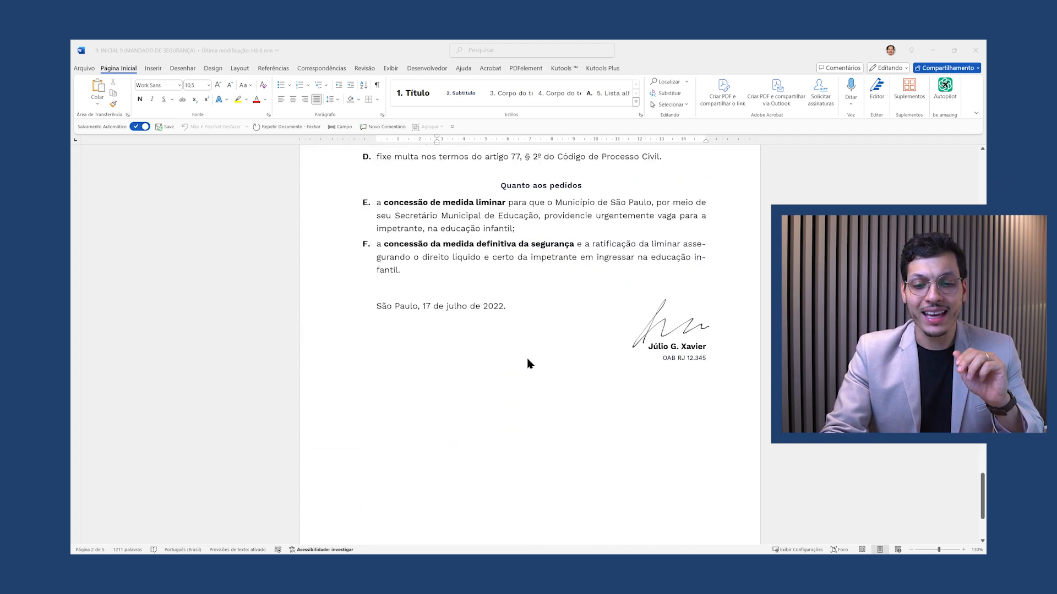
pyautogui.scroll(2, 665, 296)
# Delete the handwritten signature image and select the remaining name and OAB lines
pyautogui.click(683, 336)
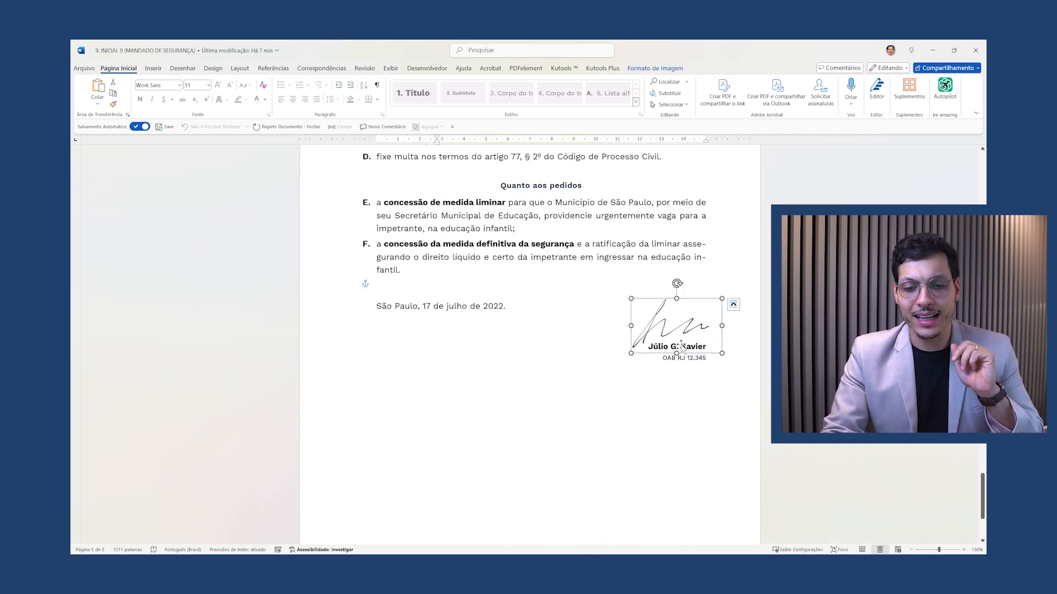
pyautogui.moveTo(704, 343); pyautogui.dragTo(673, 324)
pyautogui.press('Delete')
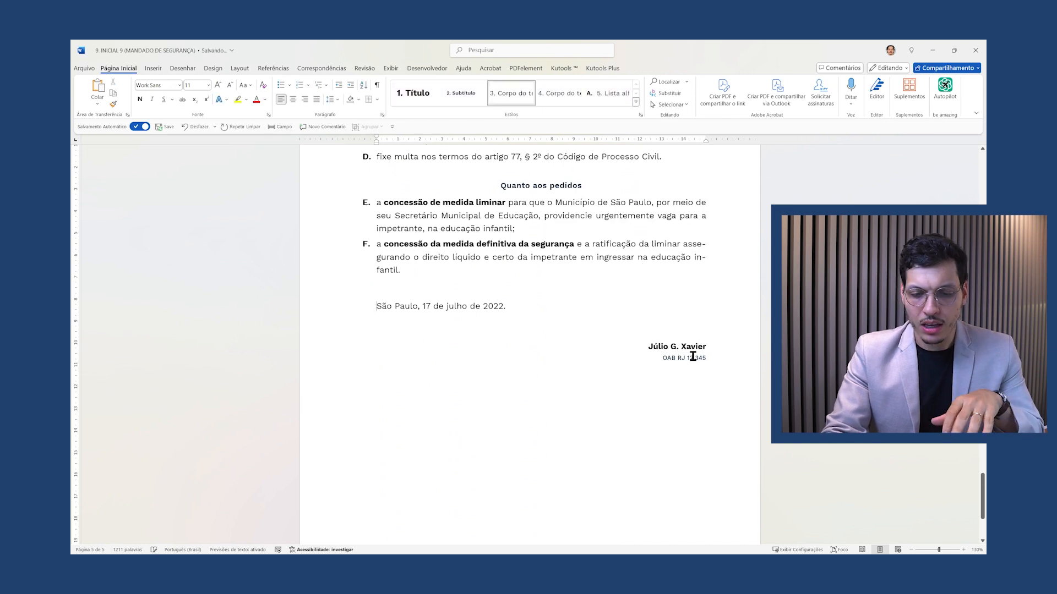
pyautogui.tripleClick(693, 356)
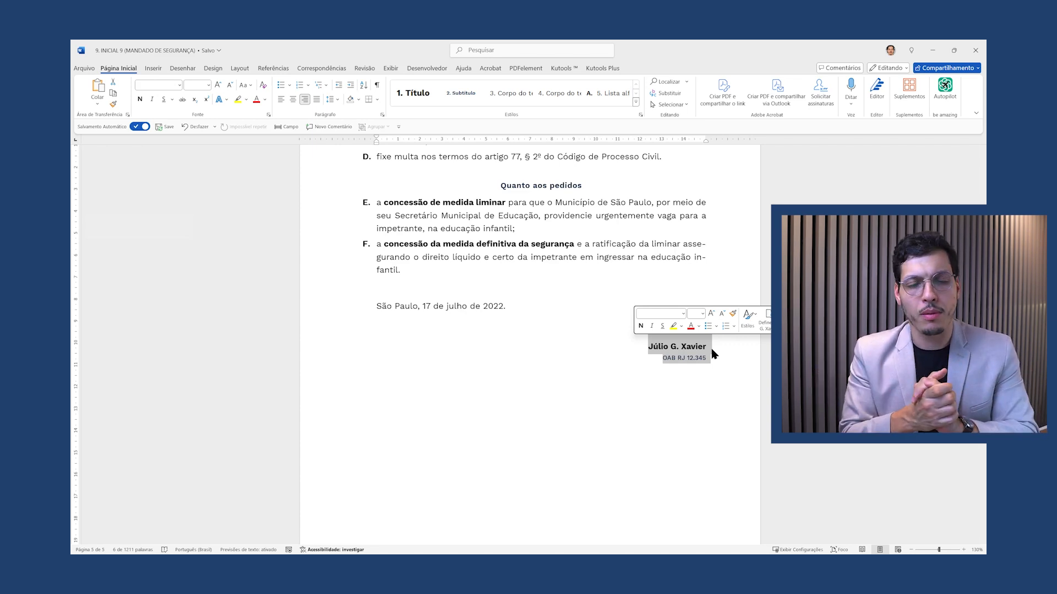
# Try left then centre alignment on the name and OAB lines, undoing the added leading spaces
pyautogui.click(282, 99)
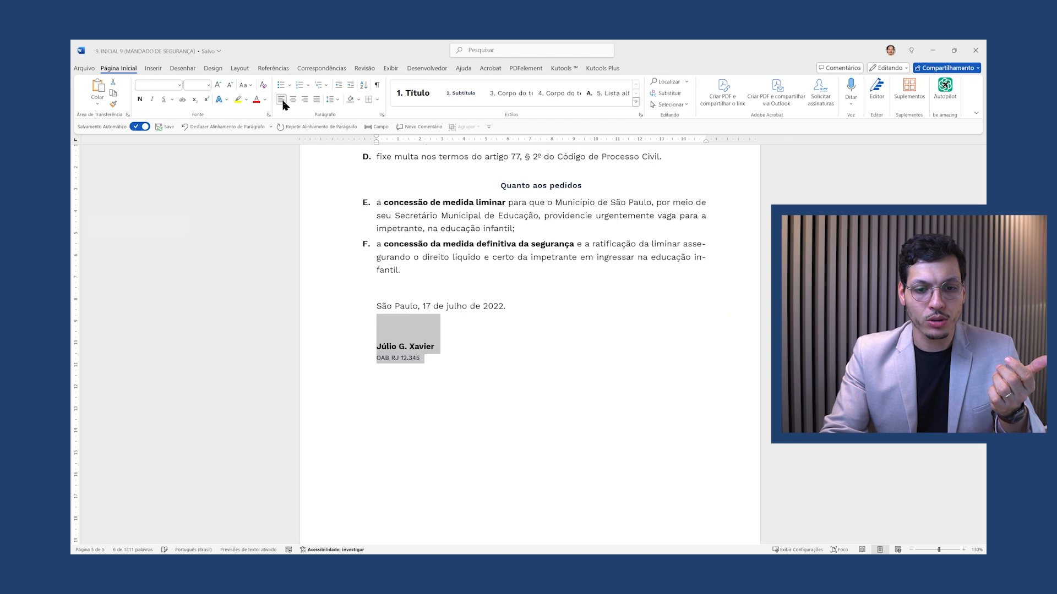
pyautogui.click(451, 362)
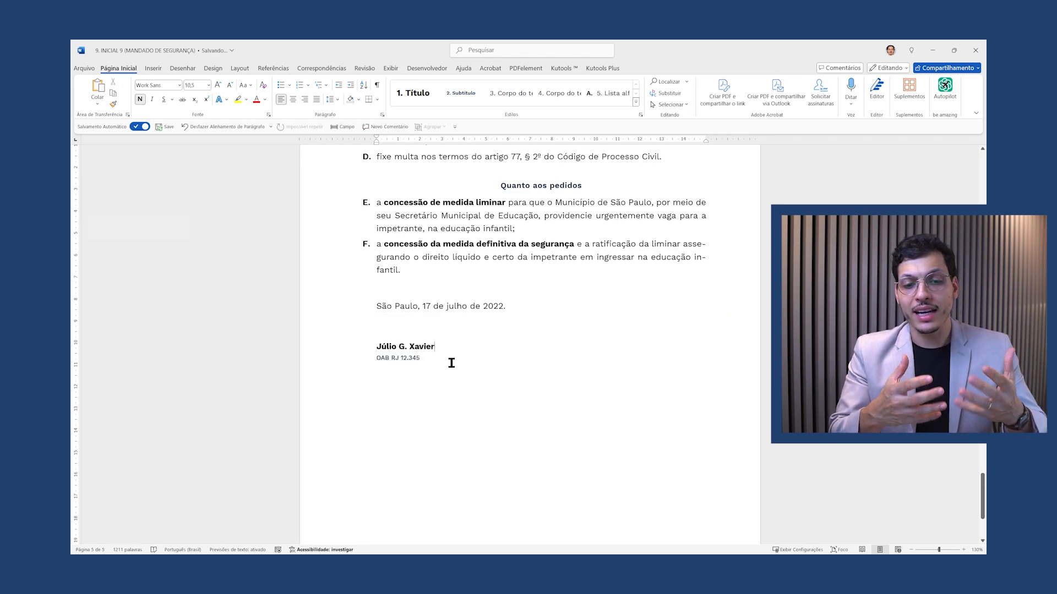
pyautogui.moveTo(433, 359); pyautogui.dragTo(374, 359)
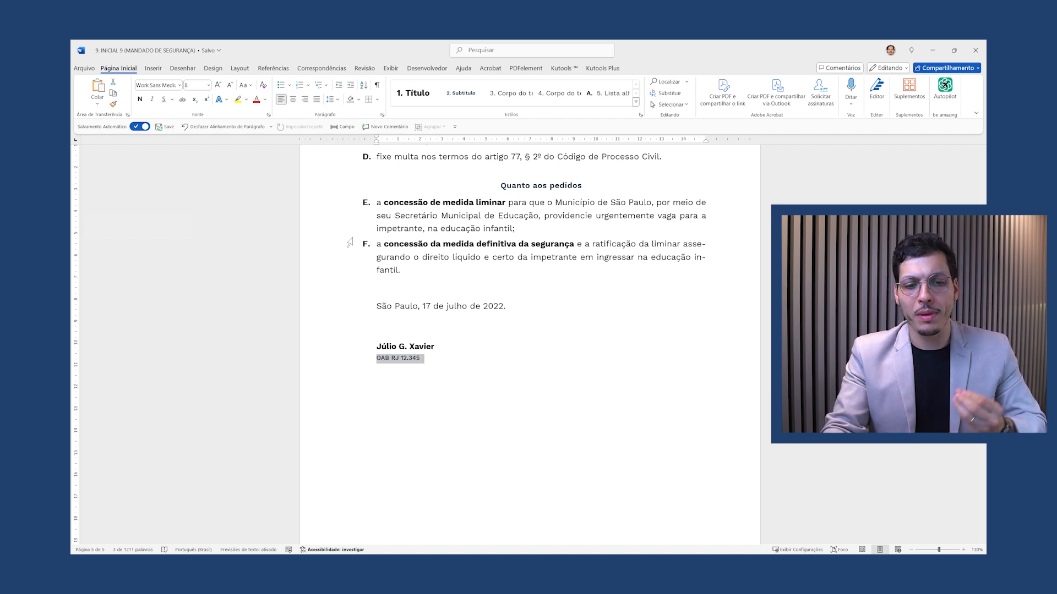
pyautogui.moveTo(424, 359); pyautogui.dragTo(379, 331)
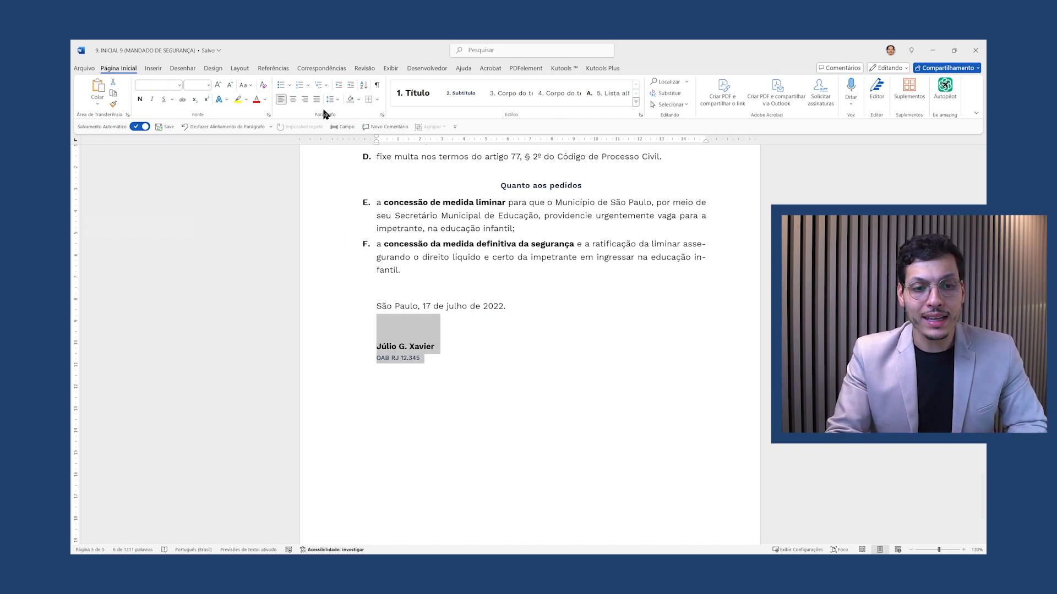
pyautogui.click(293, 99)
pyautogui.click(577, 328)
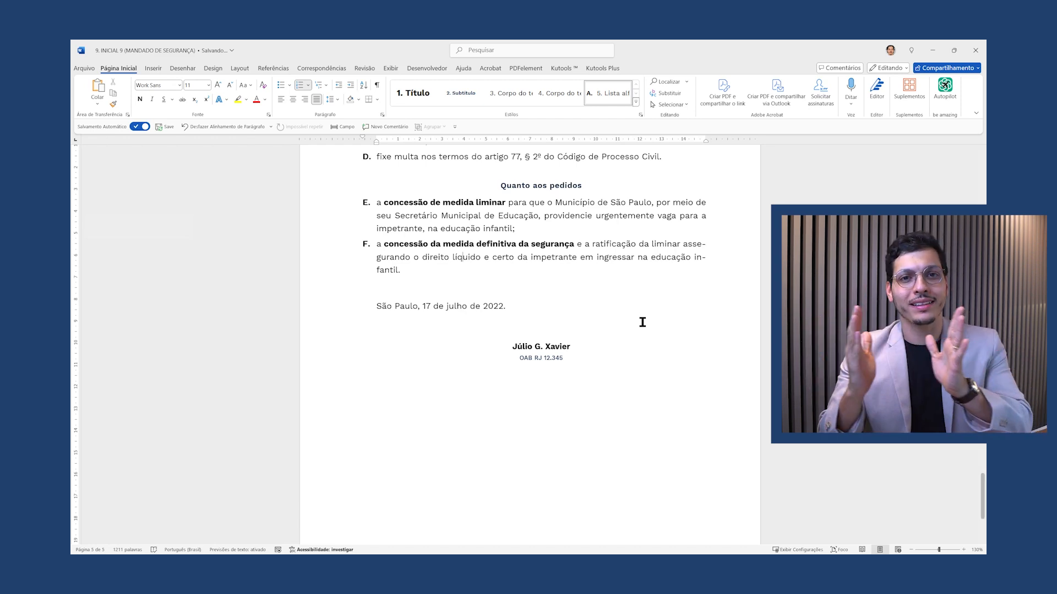
pyautogui.click(497, 346)
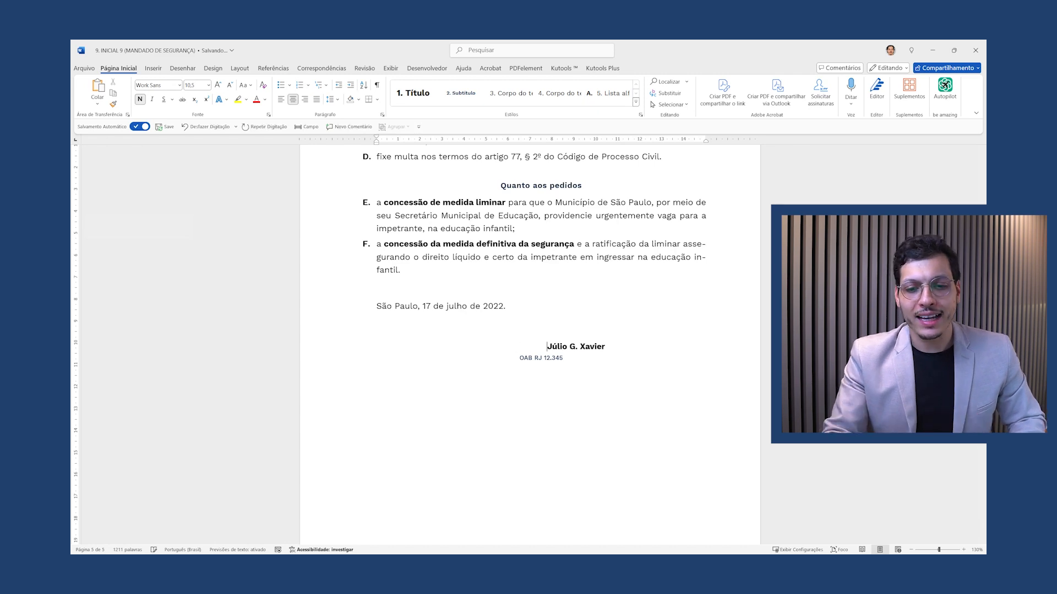
pyautogui.click(522, 358)
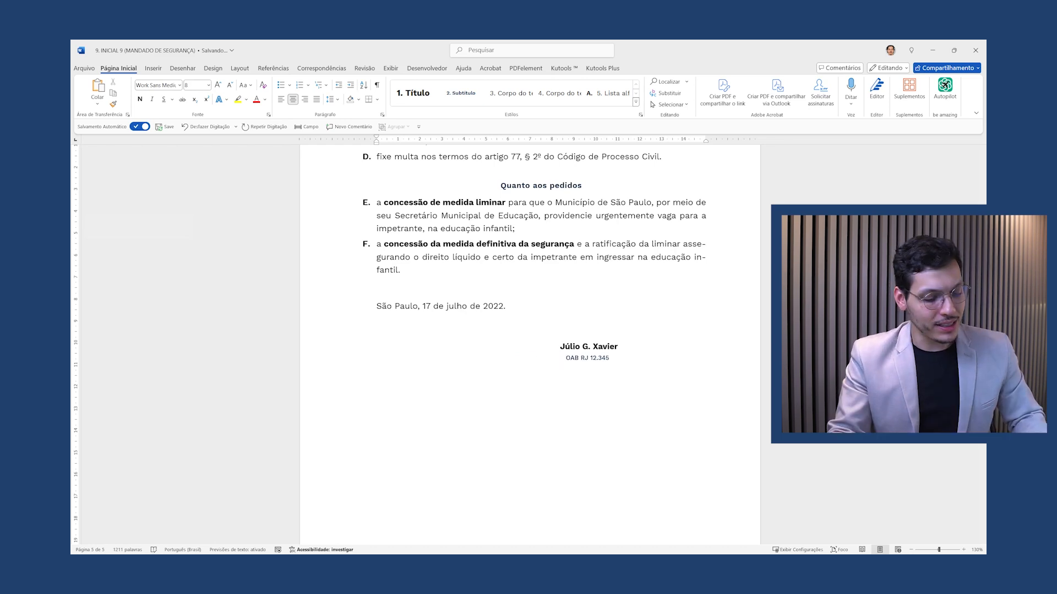
pyautogui.hotkey('ctrl', 'z')
pyautogui.hotkey('ctrl', 'z')
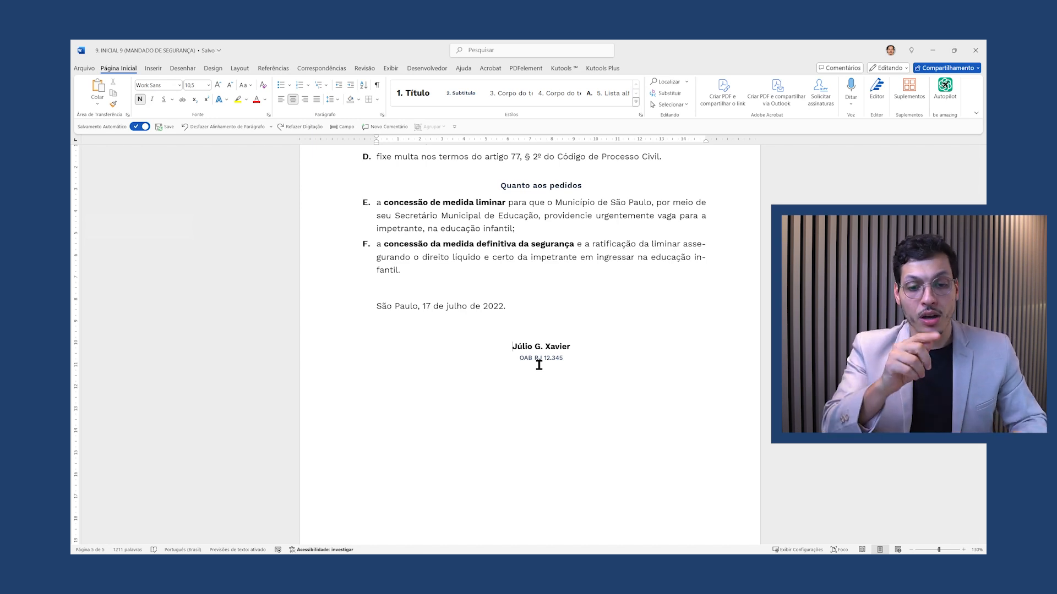
# Delete the name and OAB lines, add a blank line below the date, and bring up the Tabela grid
pyautogui.moveTo(589, 361); pyautogui.dragTo(517, 317)
pyautogui.press('BackSpace')
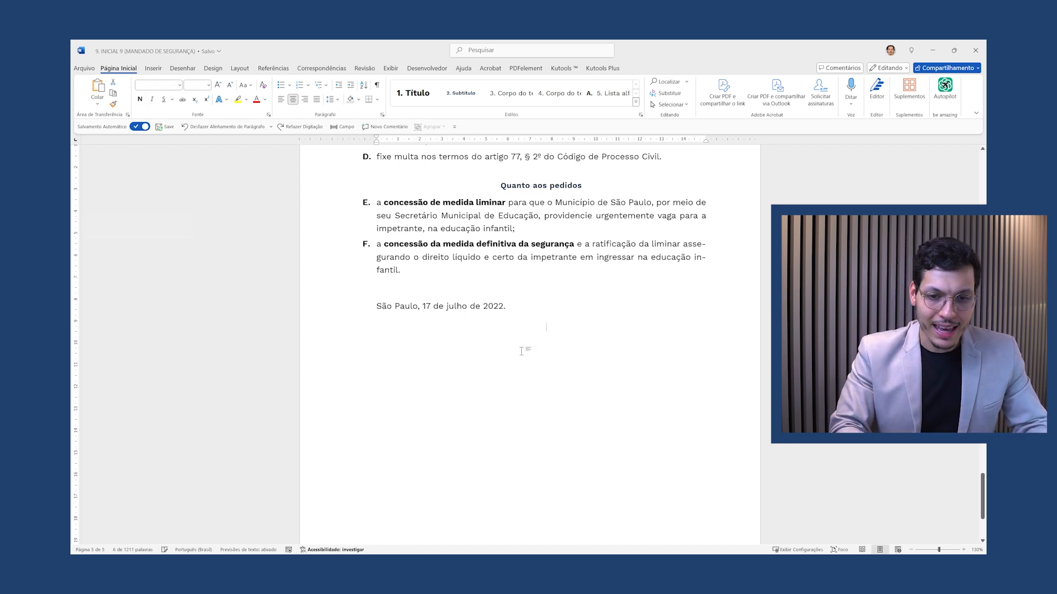
pyautogui.press('Return')
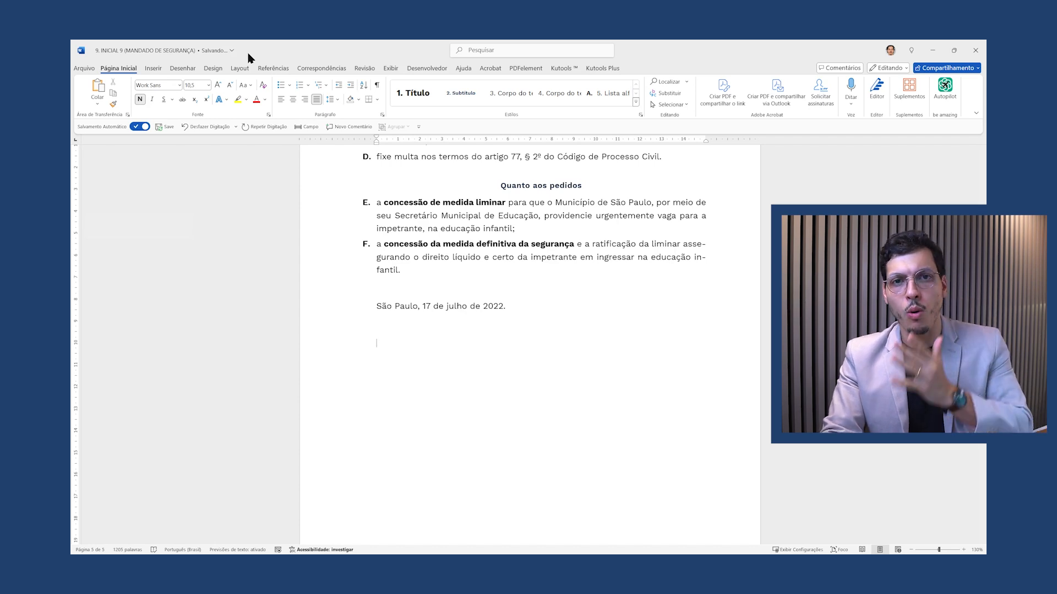
pyautogui.click(153, 68)
pyautogui.click(171, 103)
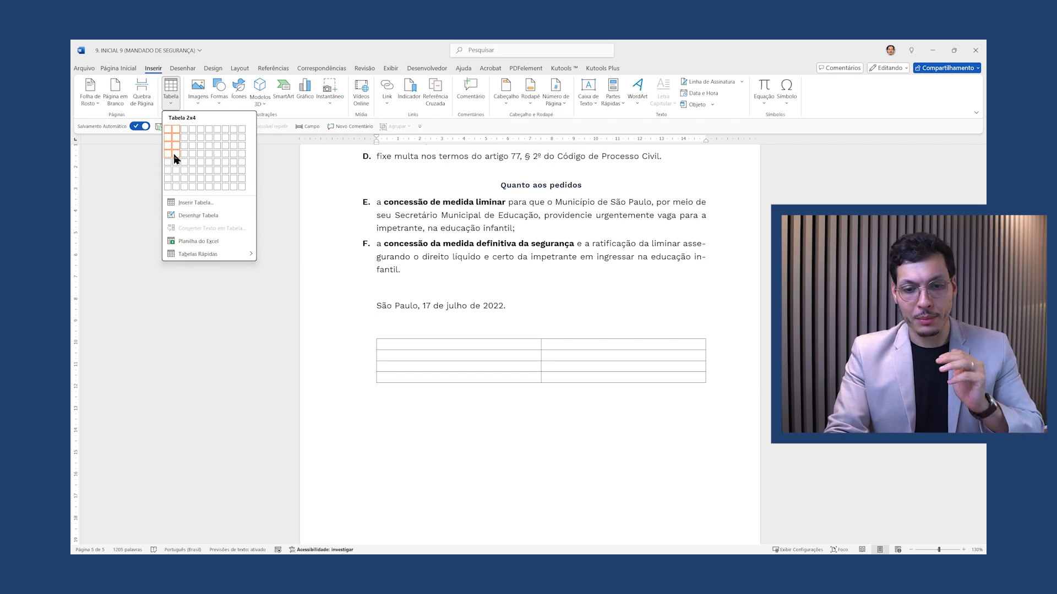
# Insert a 2x5 table below the date and type the signer's full name in its first cell
pyautogui.click(174, 163)
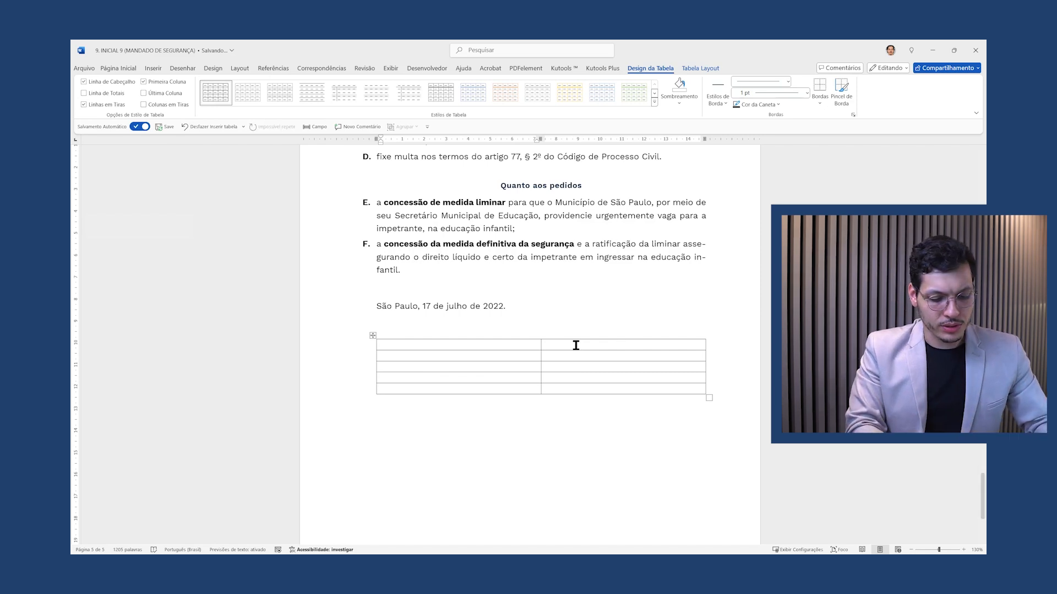
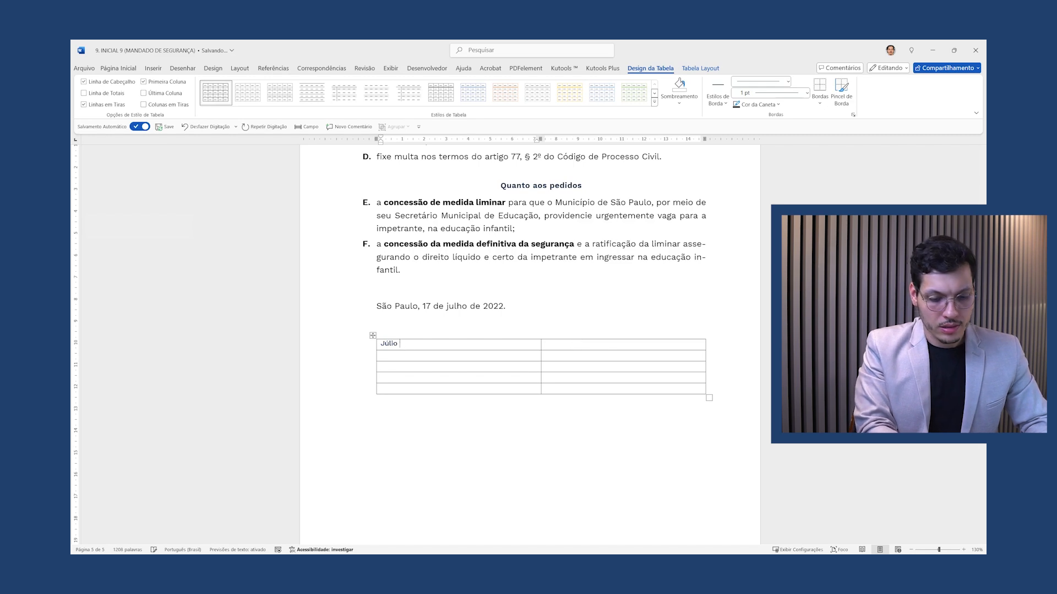
pyautogui.hotkey('shift', 'Return')
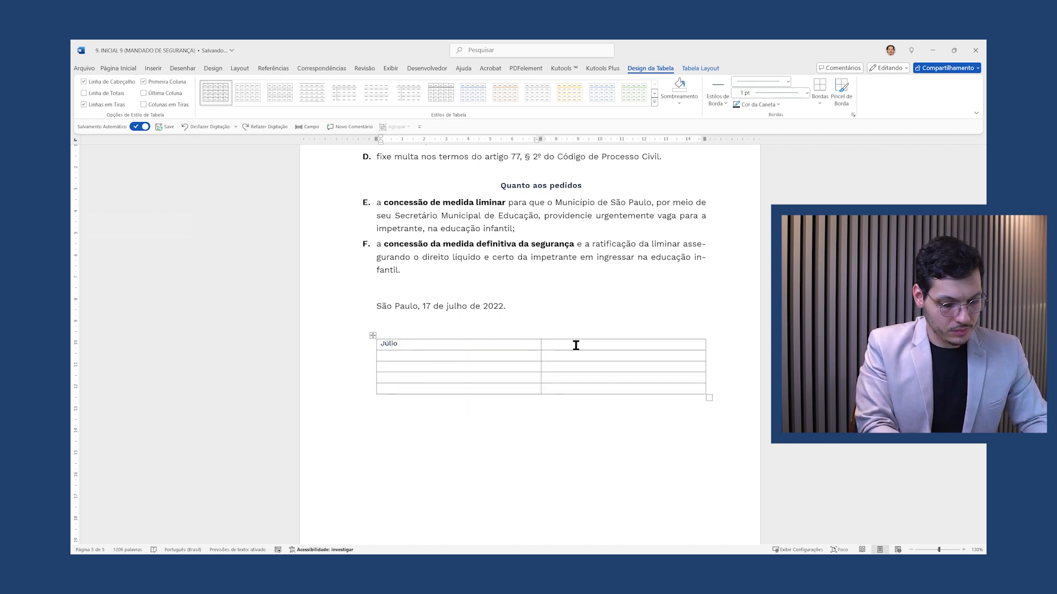
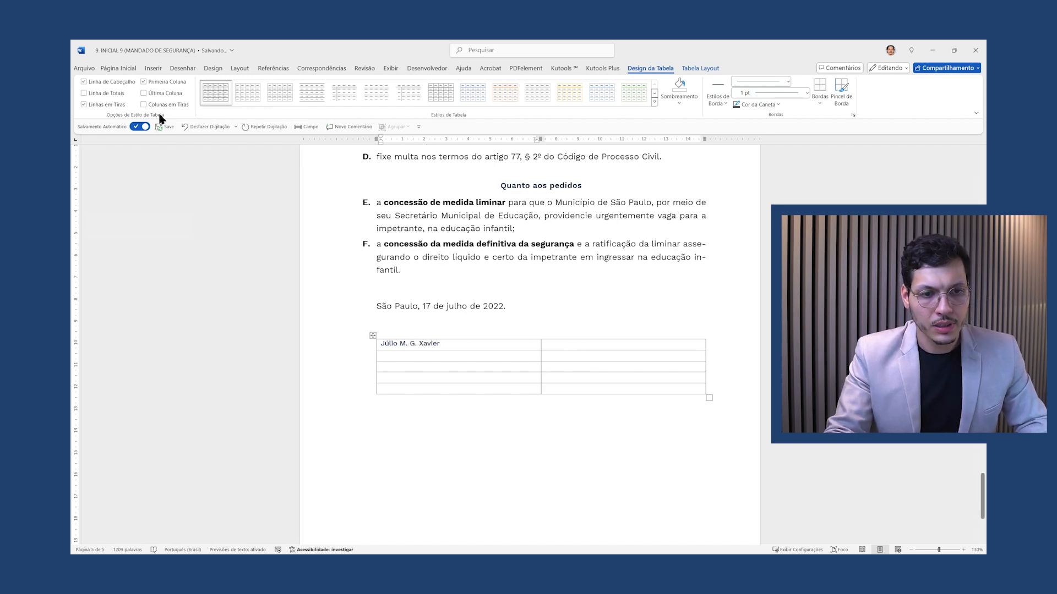
pyautogui.click(119, 68)
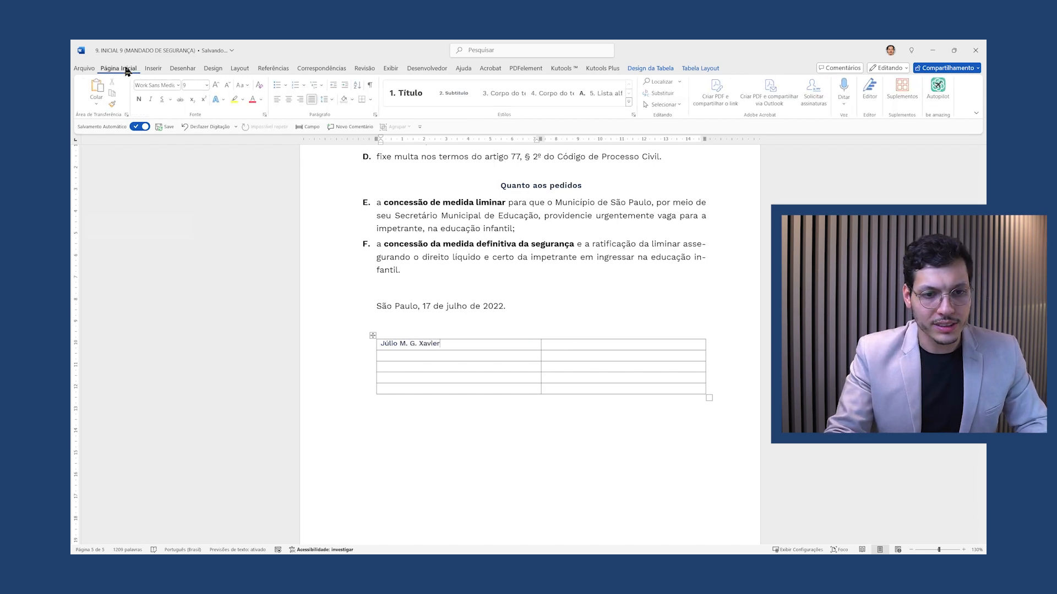
# Left-align the first name and enter the second signer's name in the adjacent cell
pyautogui.click(277, 99)
pyautogui.click(545, 348)
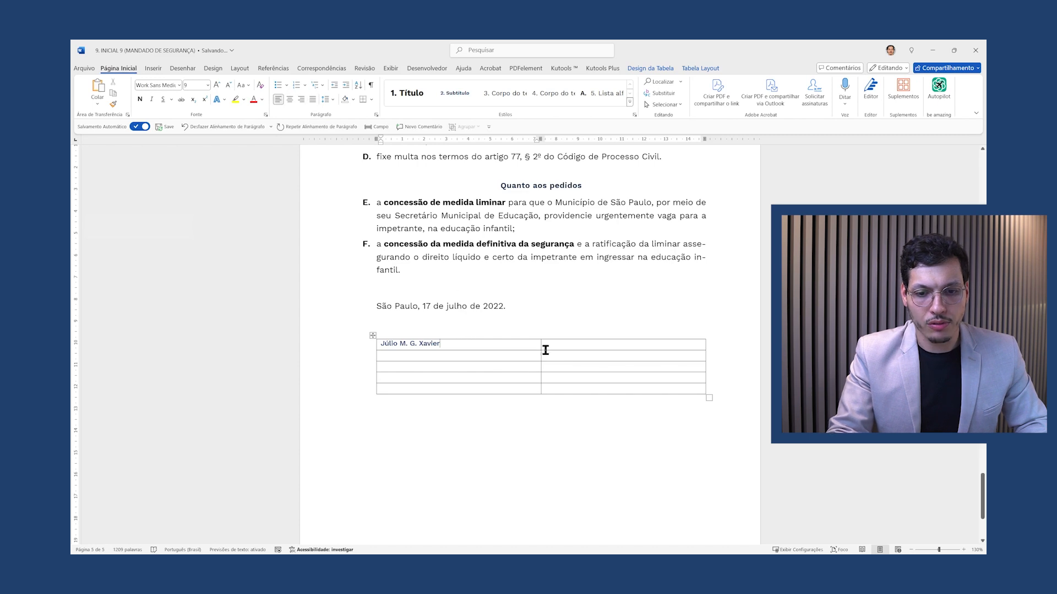
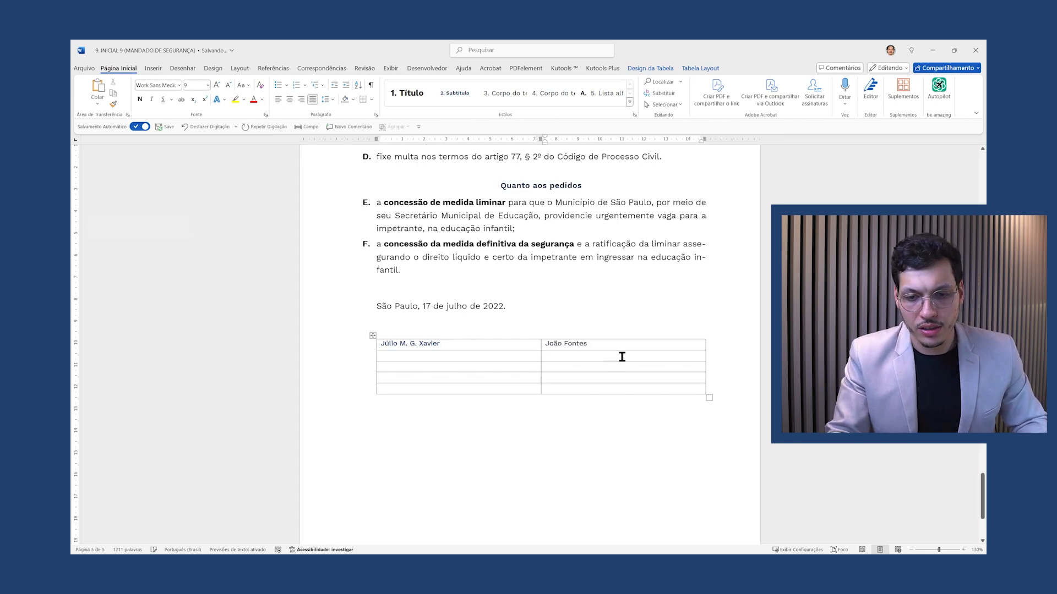
# Try a red font colour on the two signer names, then undo it
pyautogui.moveTo(606, 345); pyautogui.dragTo(442, 335)
pyautogui.click(497, 379)
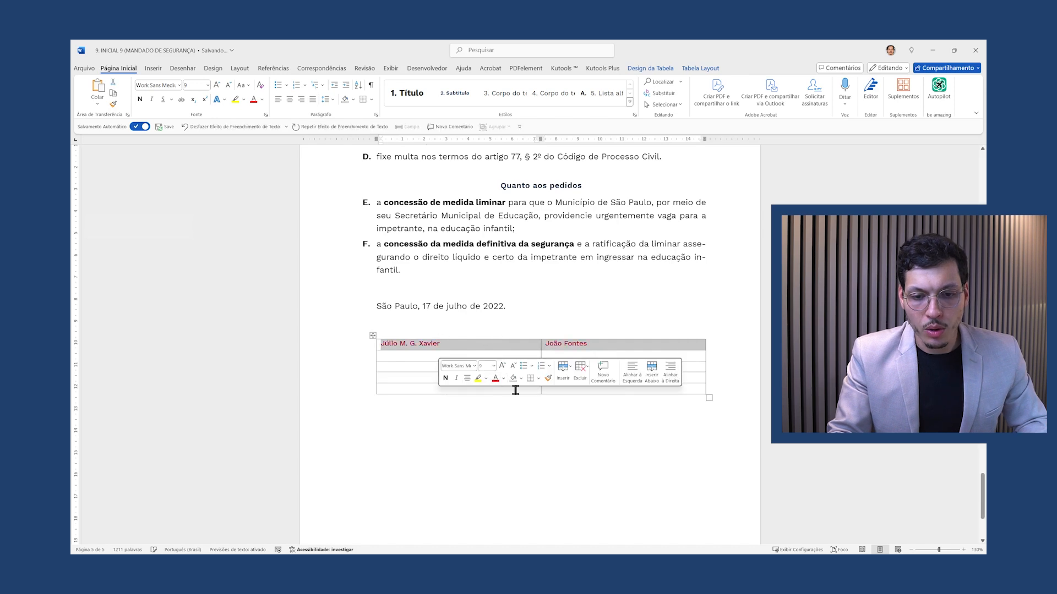
pyautogui.click(522, 397)
pyautogui.hotkey('ctrl', 'z')
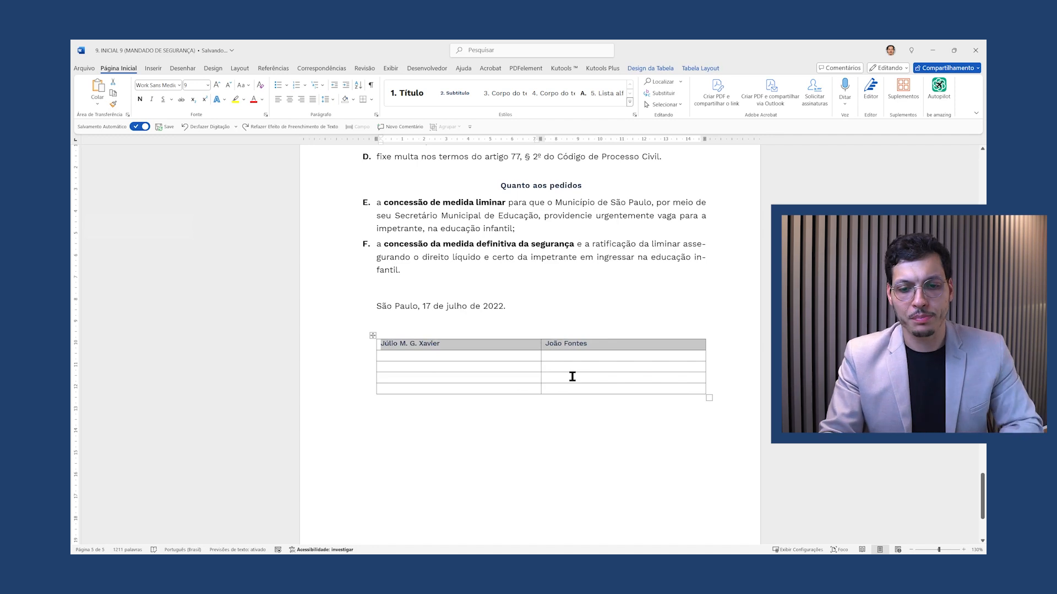
pyautogui.click(591, 346)
# Centre the names row and apply a dark text colour to both signer names
pyautogui.moveTo(592, 344)
pyautogui.mouseDown()
pyautogui.moveTo(407, 358)
pyautogui.moveTo(605, 343)
pyautogui.mouseUp()
pyautogui.click(392, 345)
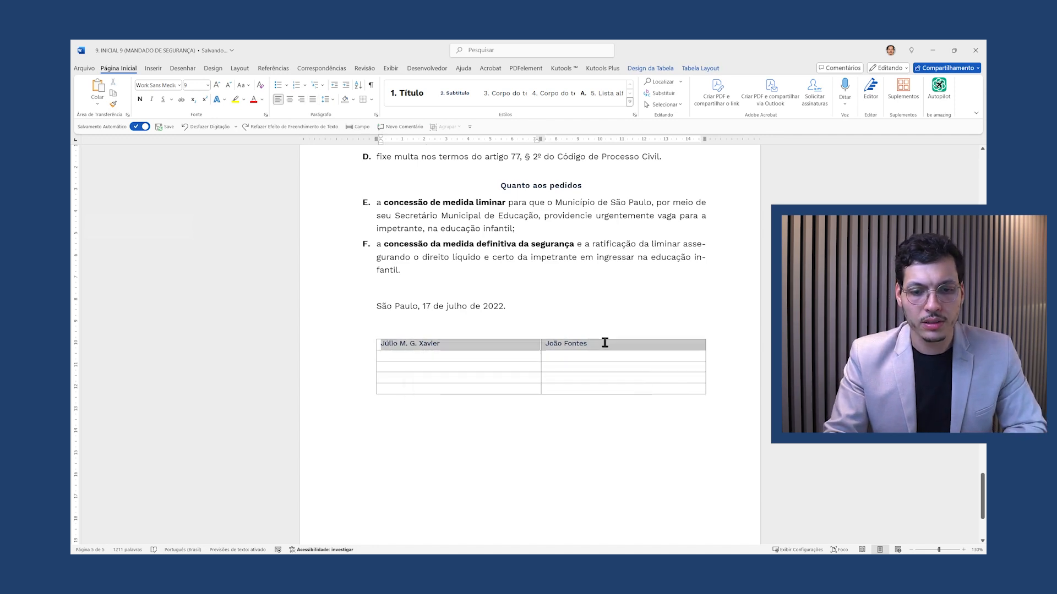
pyautogui.click(290, 99)
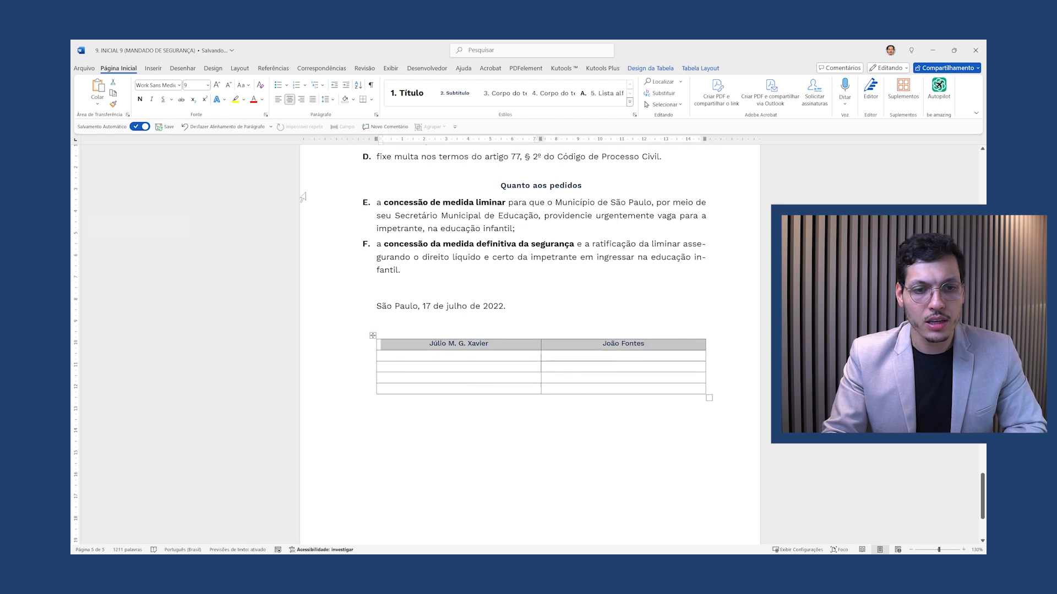
pyautogui.click(262, 100)
pyautogui.click(280, 130)
pyautogui.click(519, 334)
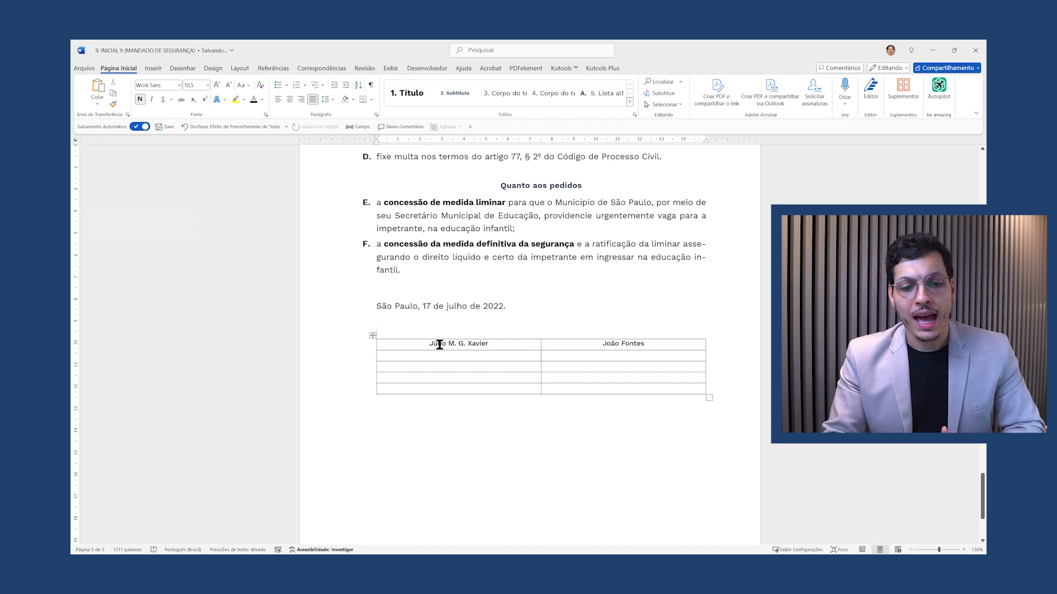
pyautogui.moveTo(418, 346); pyautogui.dragTo(603, 393)
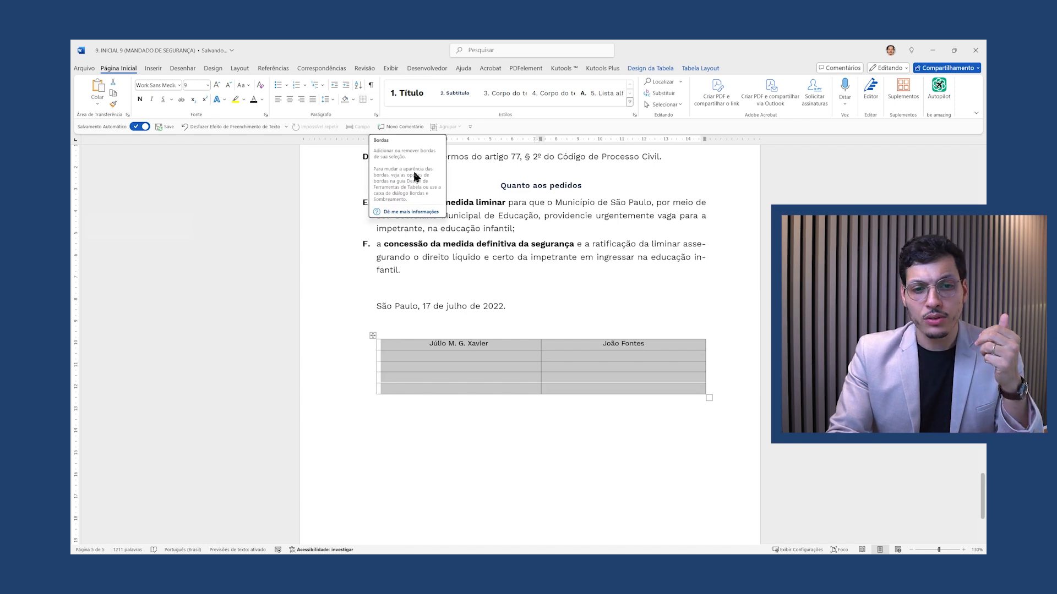
# Apply Sem Borda to the signature table and check the line-free names in print preview
pyautogui.click(373, 102)
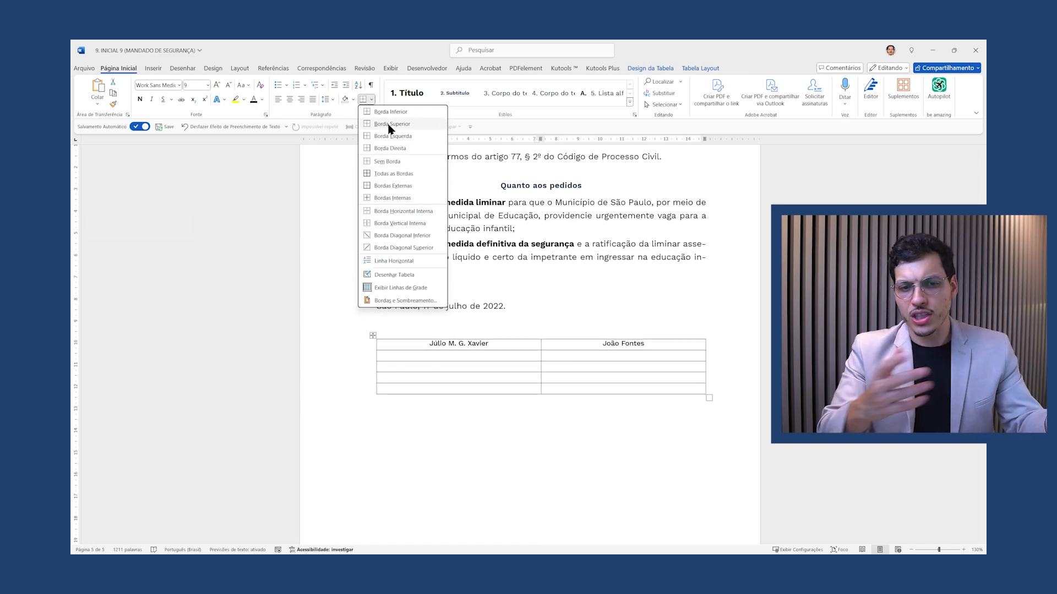
pyautogui.click(387, 162)
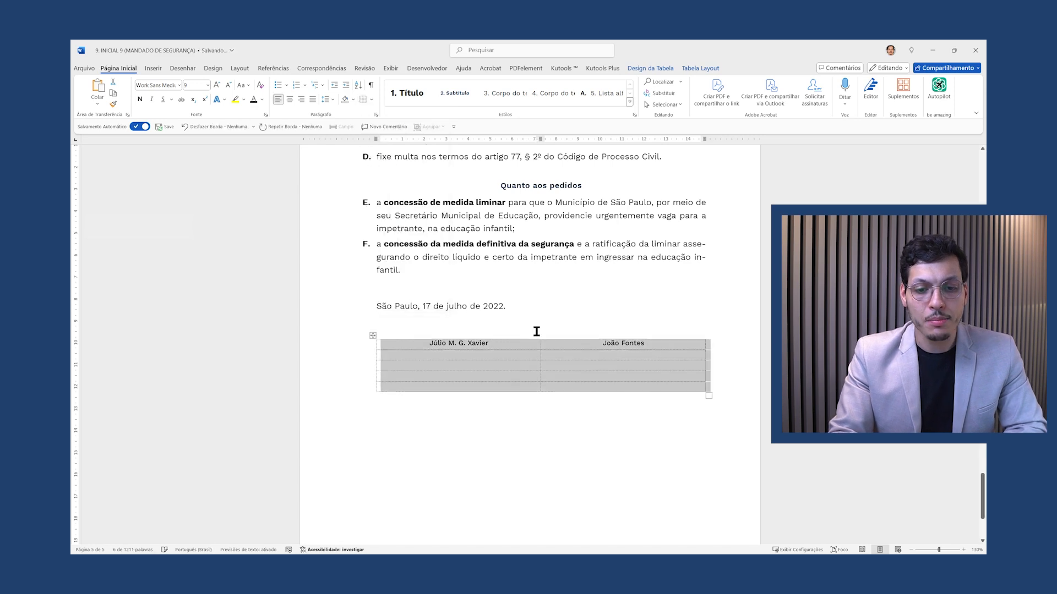
pyautogui.click(488, 349)
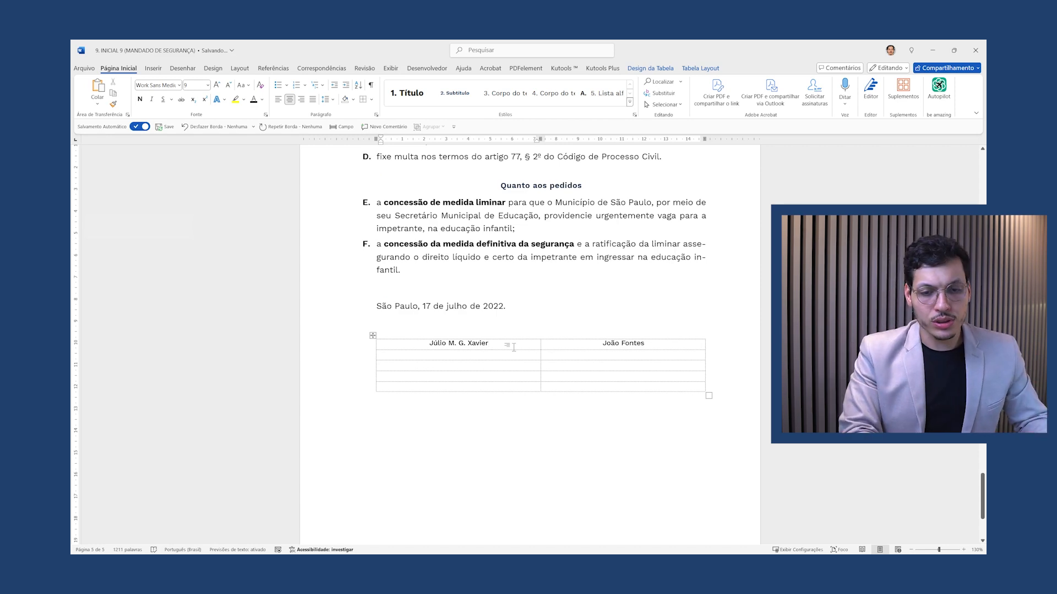
pyautogui.hotkey('ctrl', 'p')
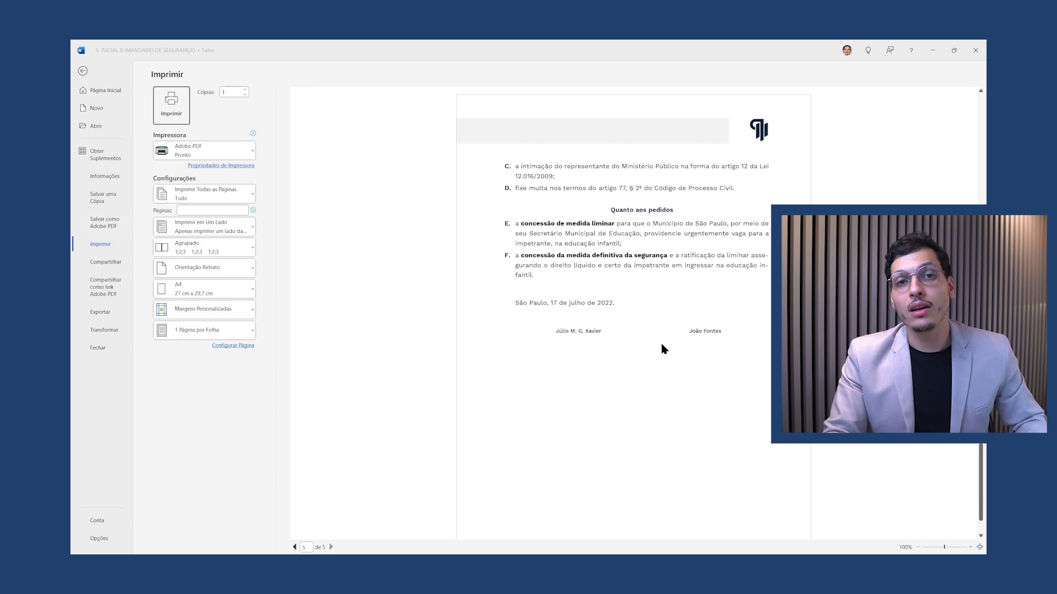
pyautogui.press('Escape')
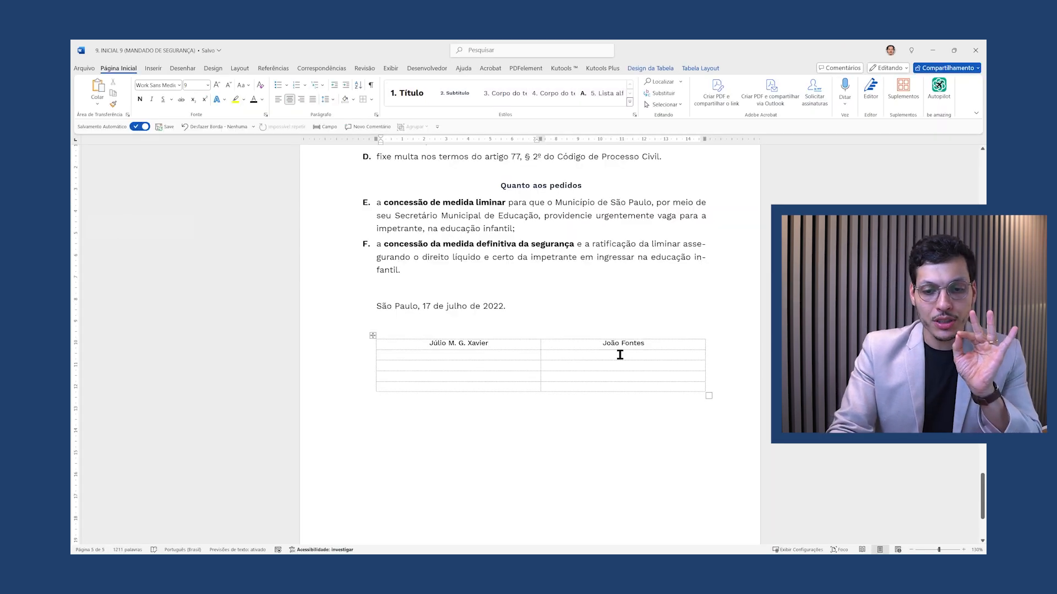
# Enter the first signer's RJ registration and the second signer's CPF number beneath the names
pyautogui.moveTo(658, 345); pyautogui.dragTo(466, 338)
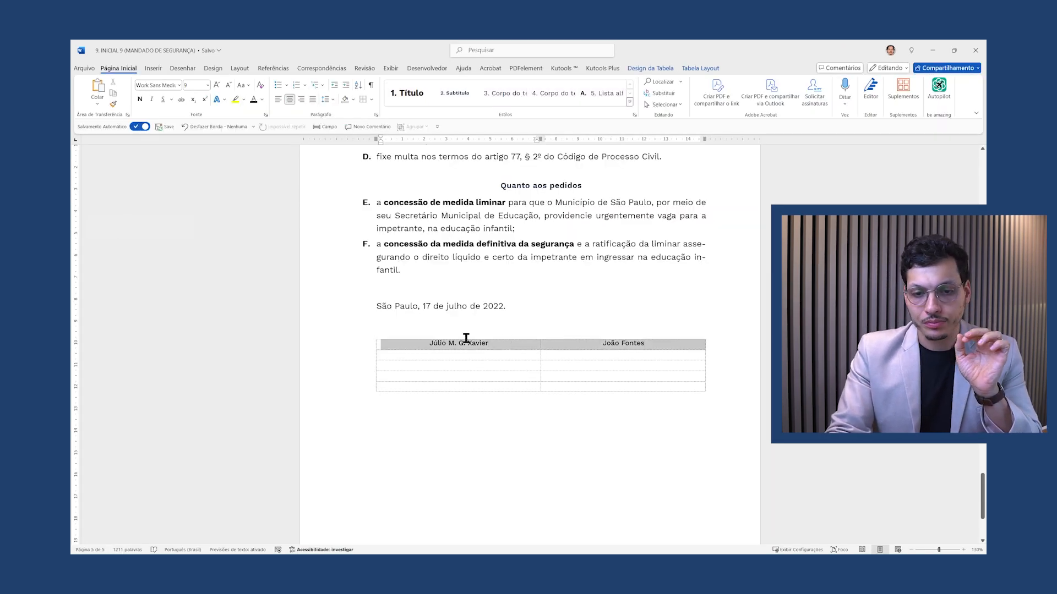
pyautogui.click(495, 355)
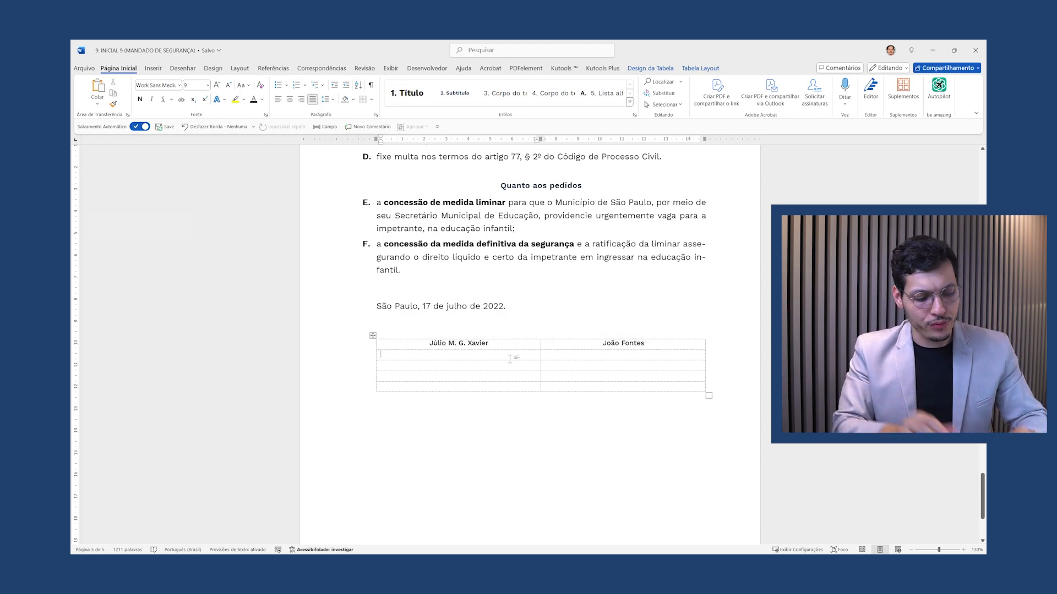
pyautogui.write('RJ 123456')
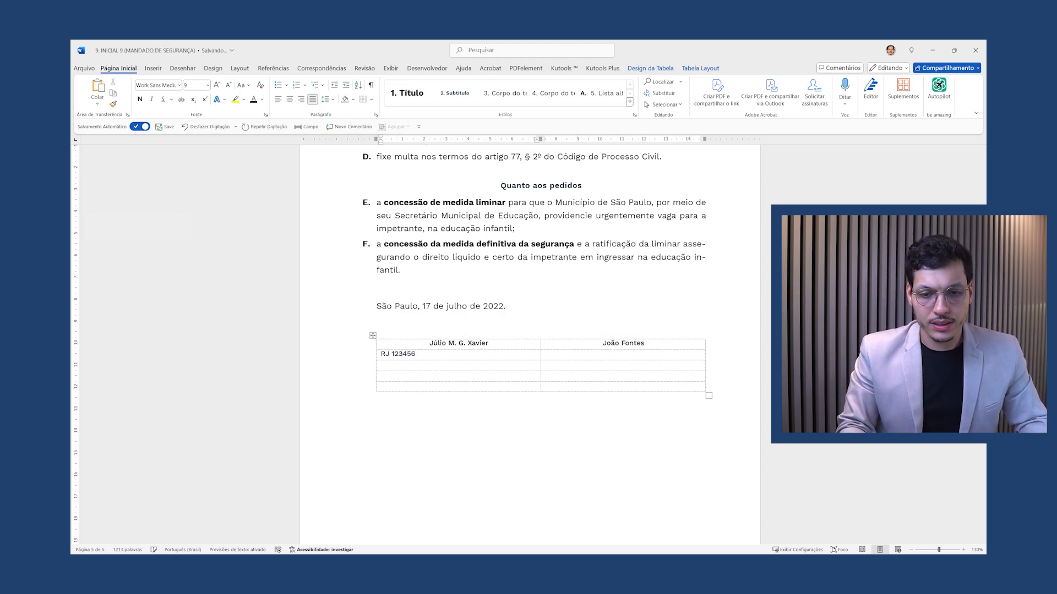
pyautogui.press('Tab')
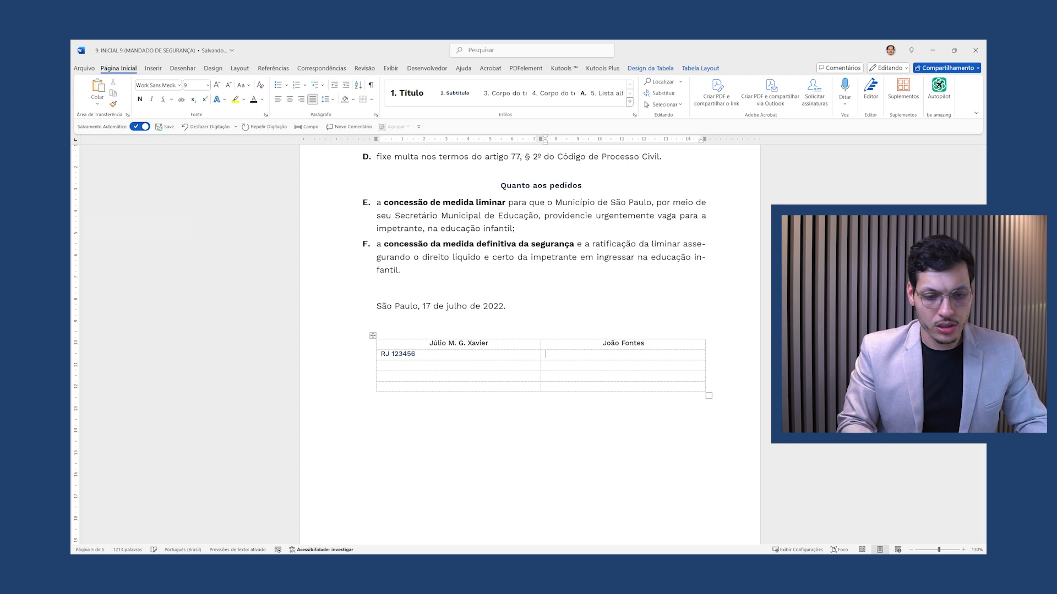
pyautogui.write('CPF 12345')
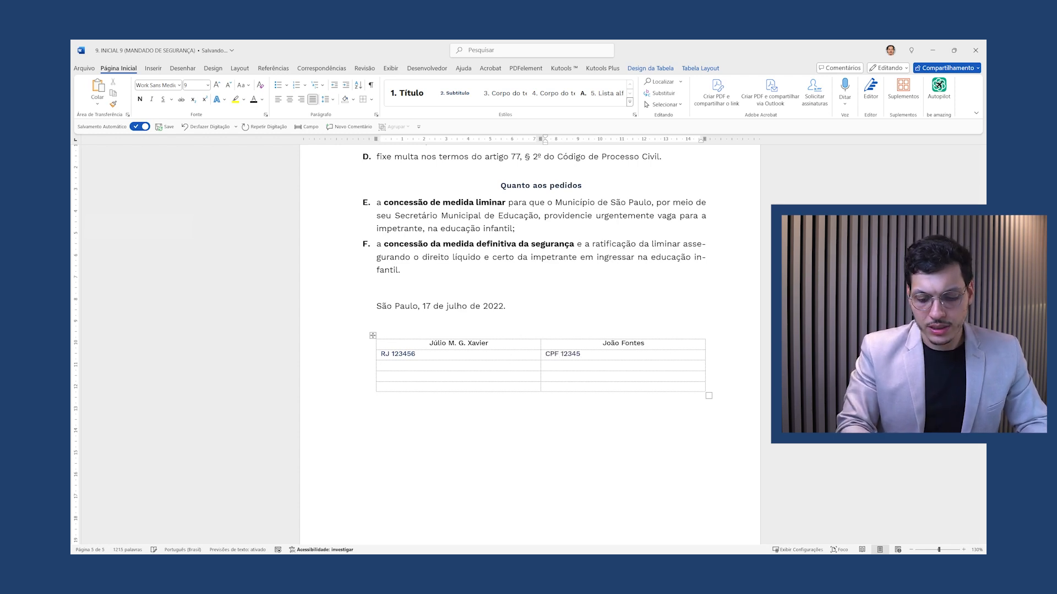
pyautogui.write('678-9')
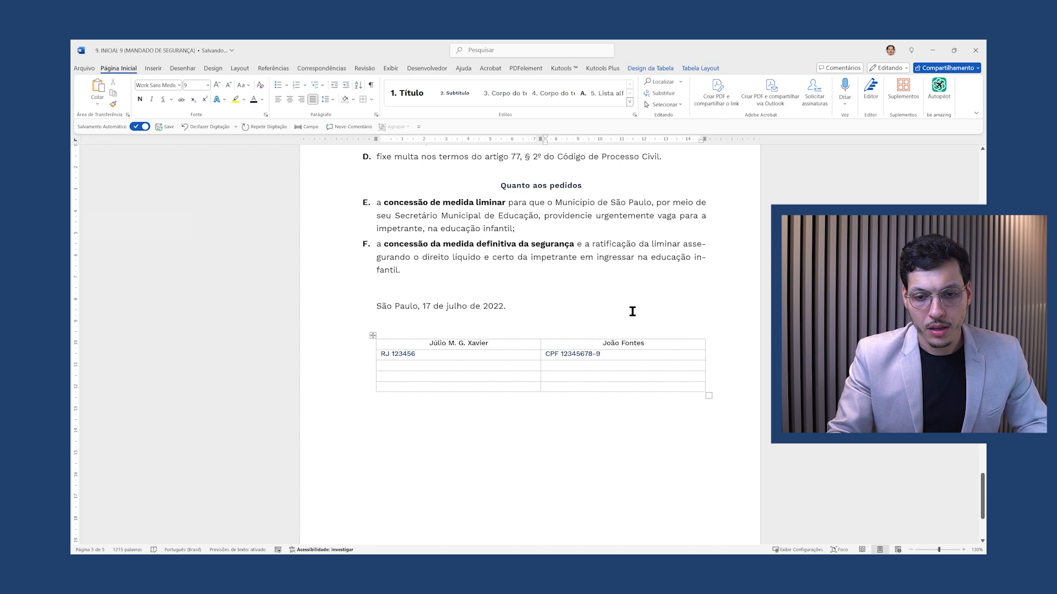
# Centre the registration and CPF row, then show the print preview
pyautogui.moveTo(607, 354); pyautogui.dragTo(436, 355)
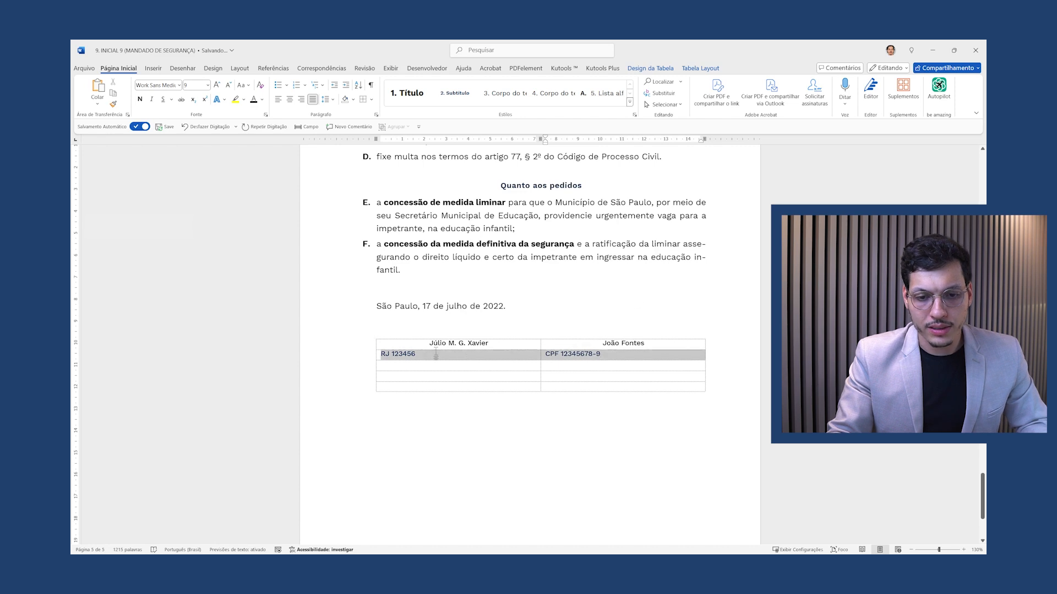
pyautogui.click(289, 99)
pyautogui.click(647, 358)
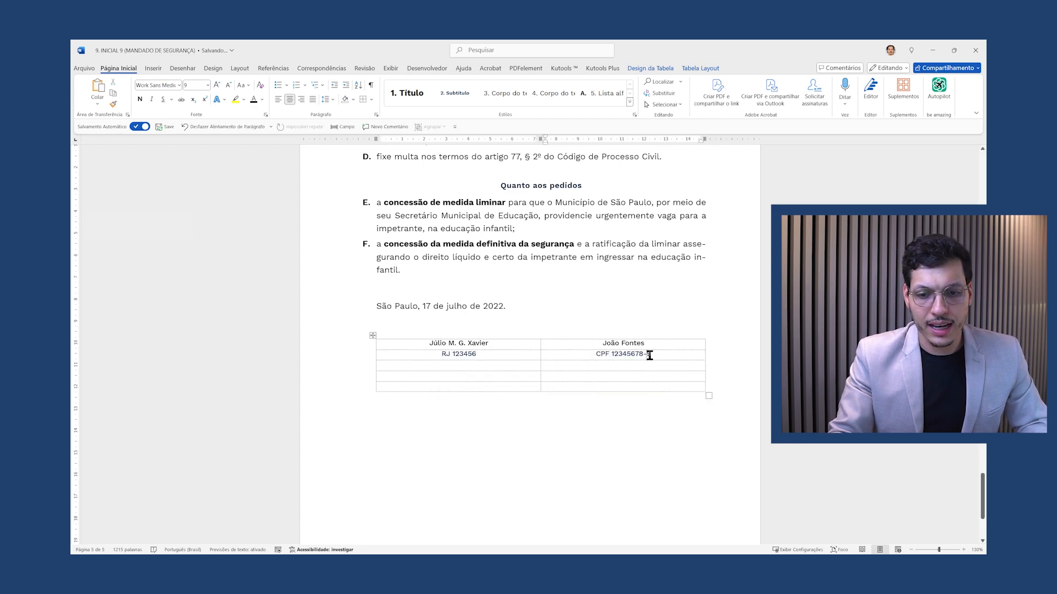
pyautogui.hotkey('ctrl', 'p')
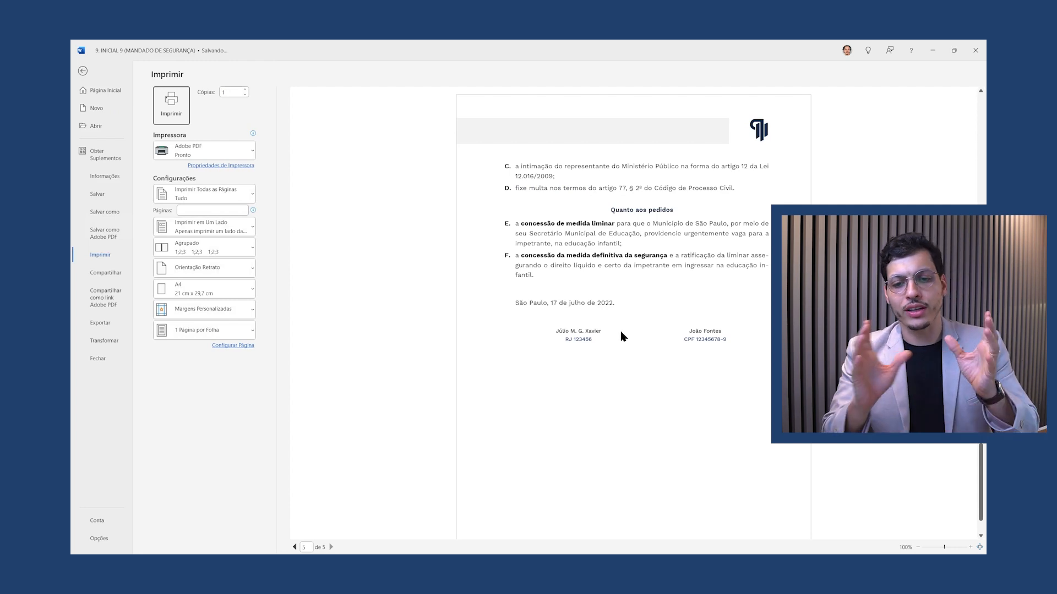
# Exit the Imprimir preview back to the petition's signature table
pyautogui.press('Escape')
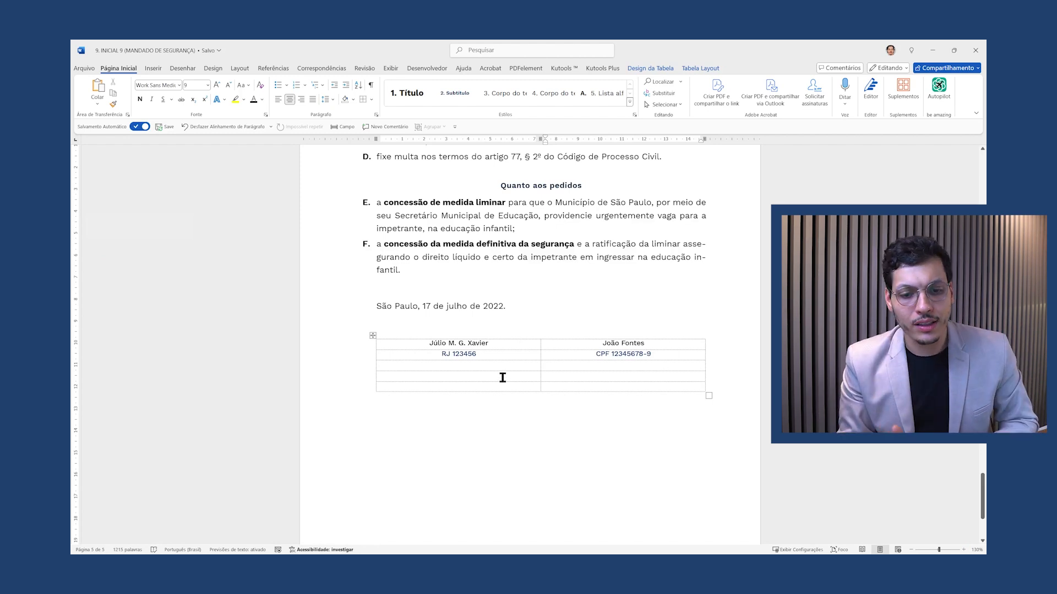
# Add centred 'Testemunha 1' and 'Testemunha 2' labels in the table's fourth row
pyautogui.click(477, 374)
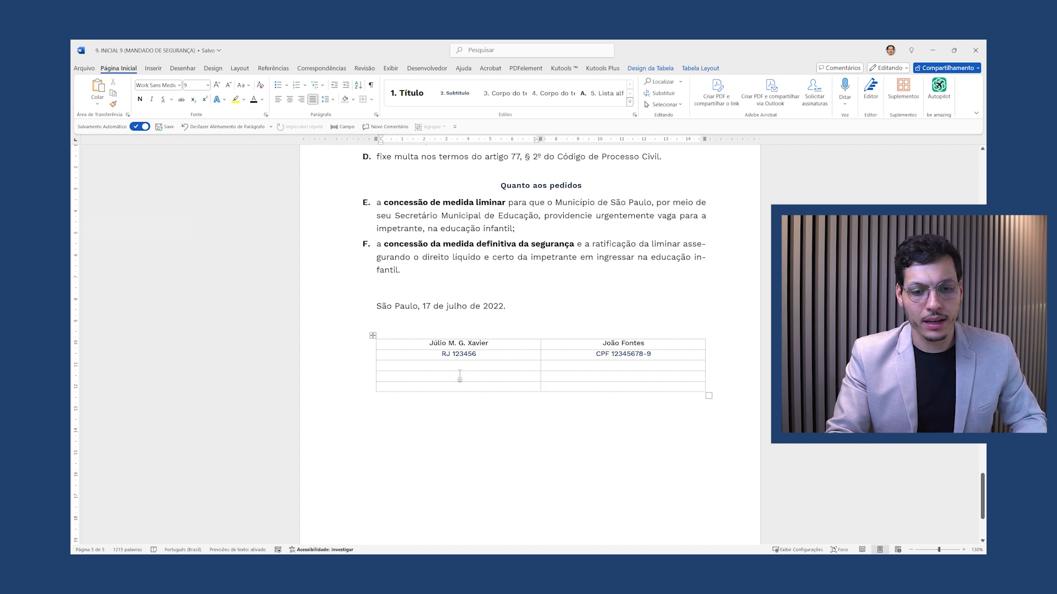
pyautogui.write('Testemunha 1')
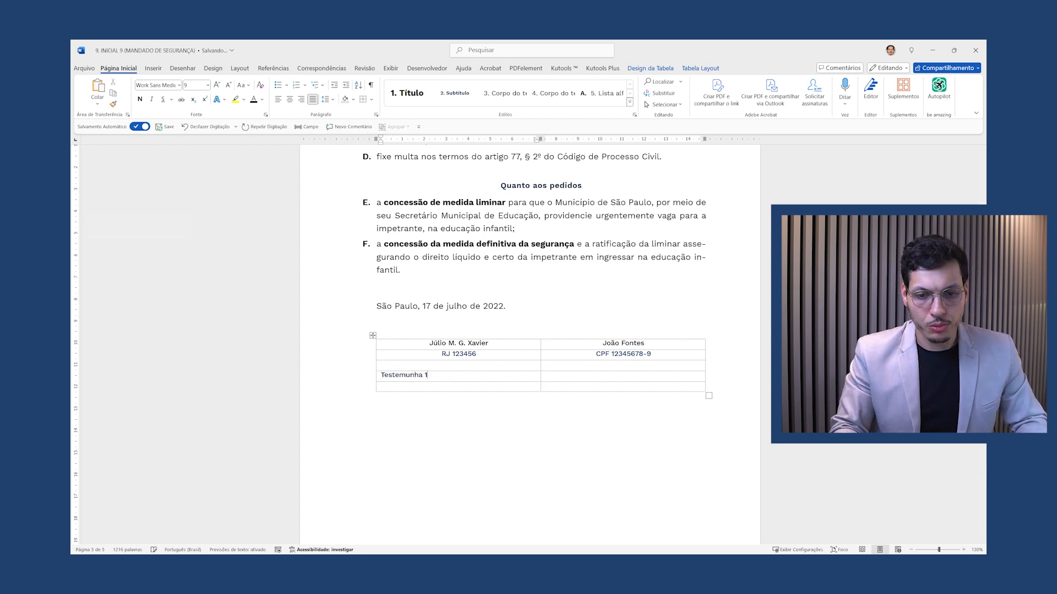
pyautogui.click(545, 375)
pyautogui.write('Testemunha 2')
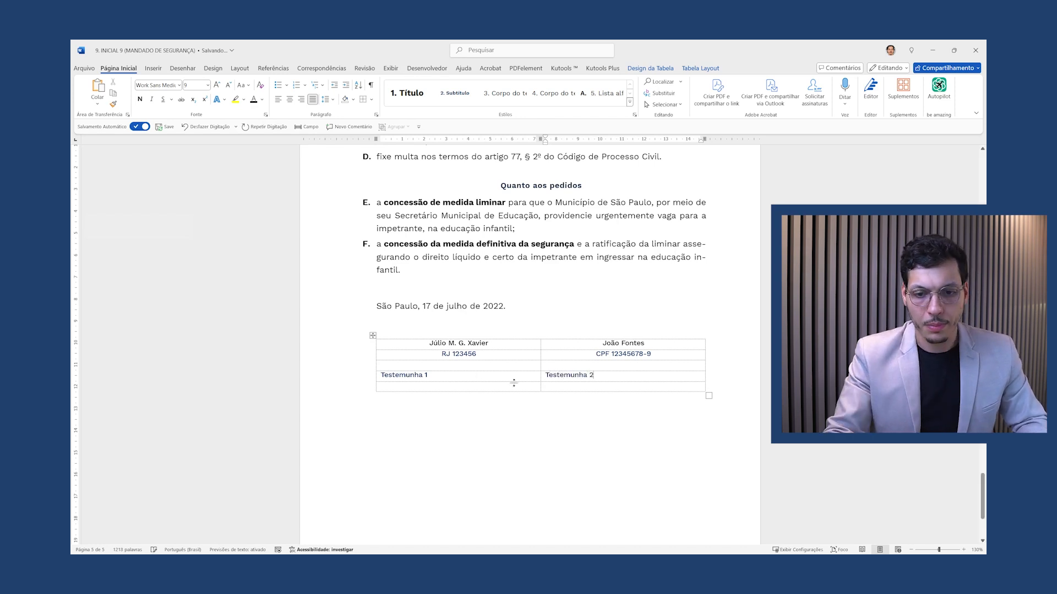
pyautogui.moveTo(593, 376); pyautogui.dragTo(441, 379)
pyautogui.click(290, 100)
# Add centred CPF lines beneath both witness labels
pyautogui.click(521, 385)
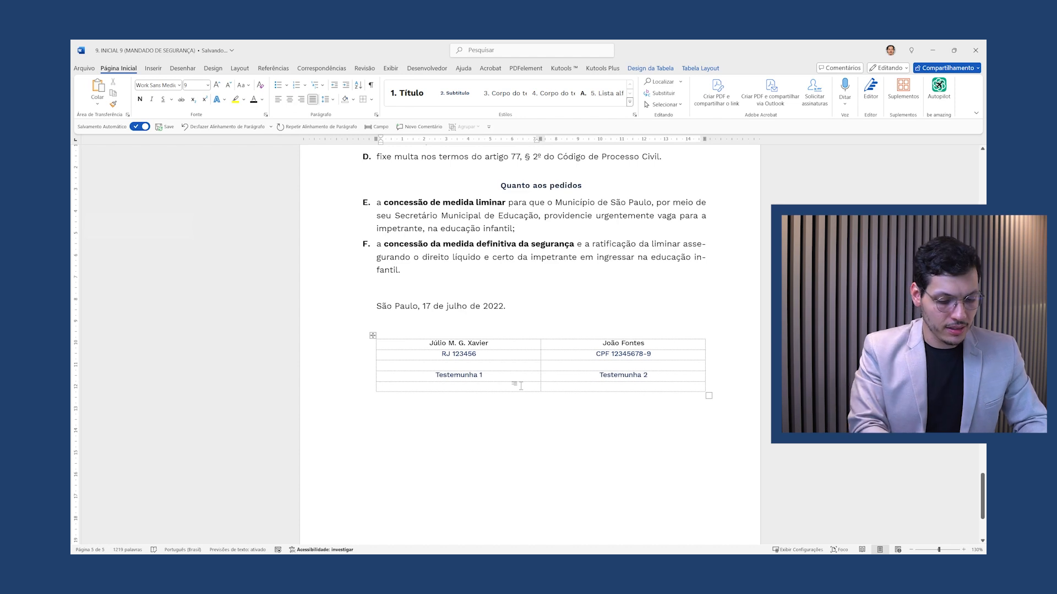
pyautogui.write('CPF 12345678-9')
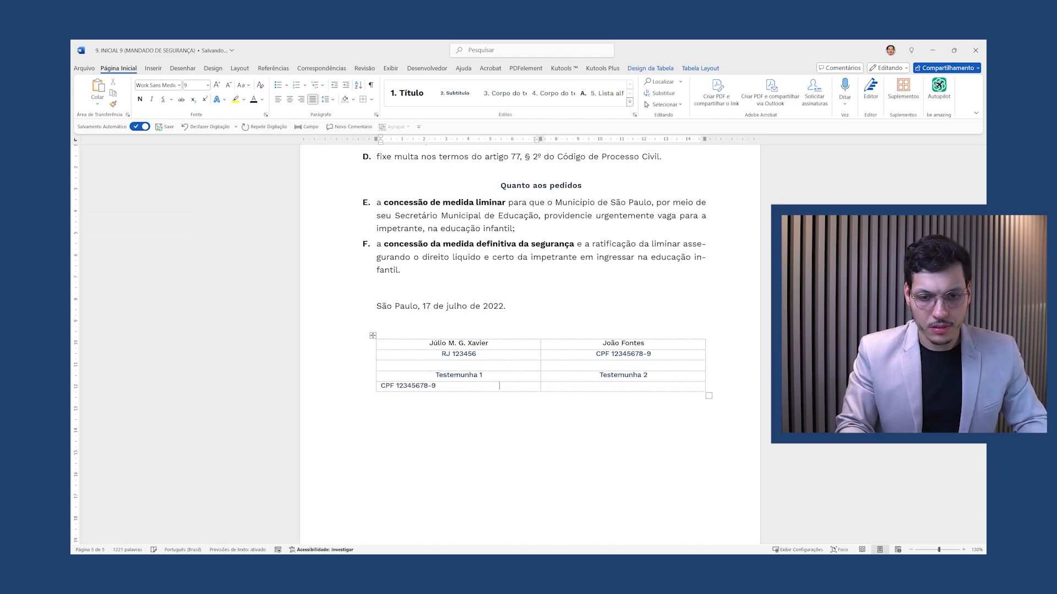
pyautogui.press('Tab')
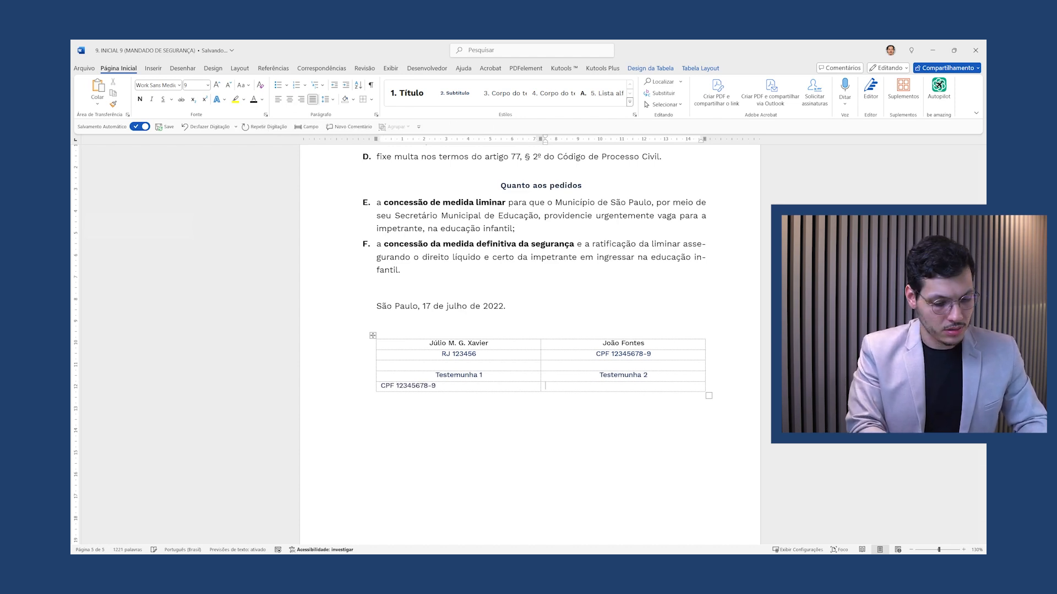
pyautogui.write('CP 12345678-9')
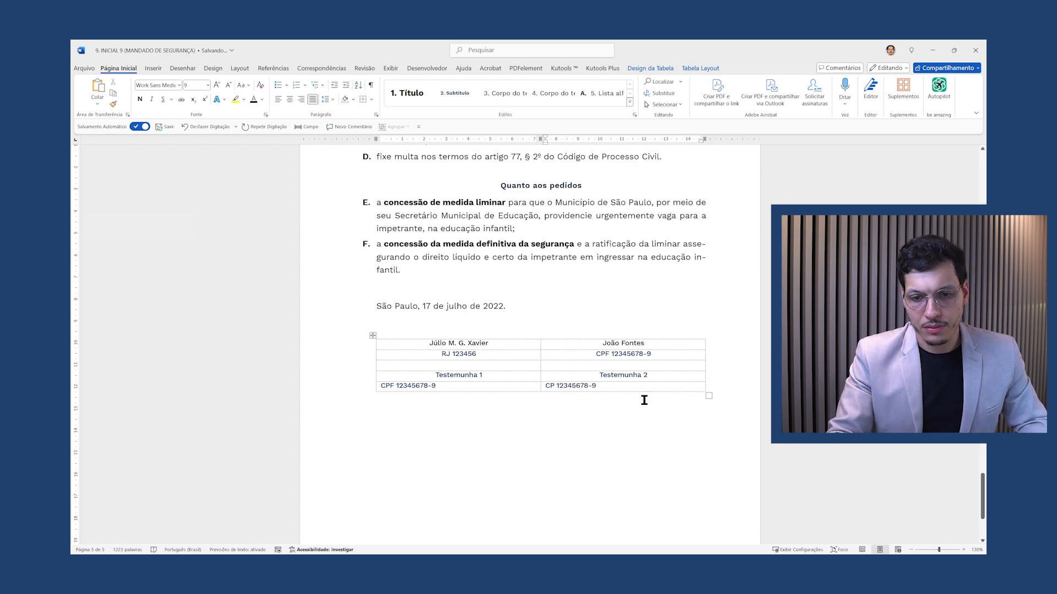
pyautogui.moveTo(540, 387); pyautogui.dragTo(407, 386)
pyautogui.click(290, 99)
# Give rows two to five one font colour and check the blank separating row in print preview
pyautogui.moveTo(500, 338); pyautogui.dragTo(465, 340)
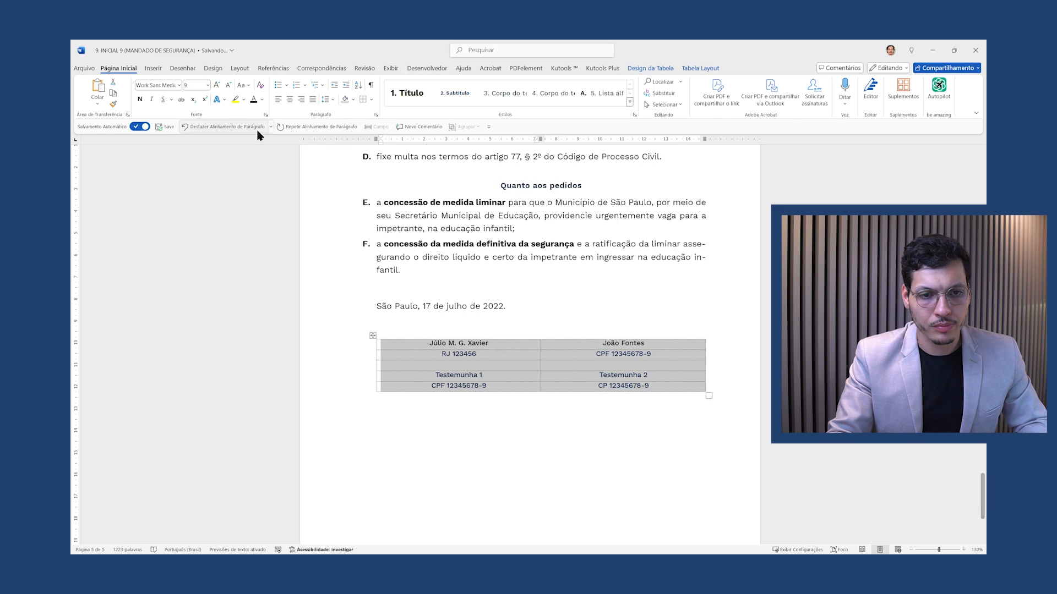
pyautogui.click(255, 100)
pyautogui.click(550, 366)
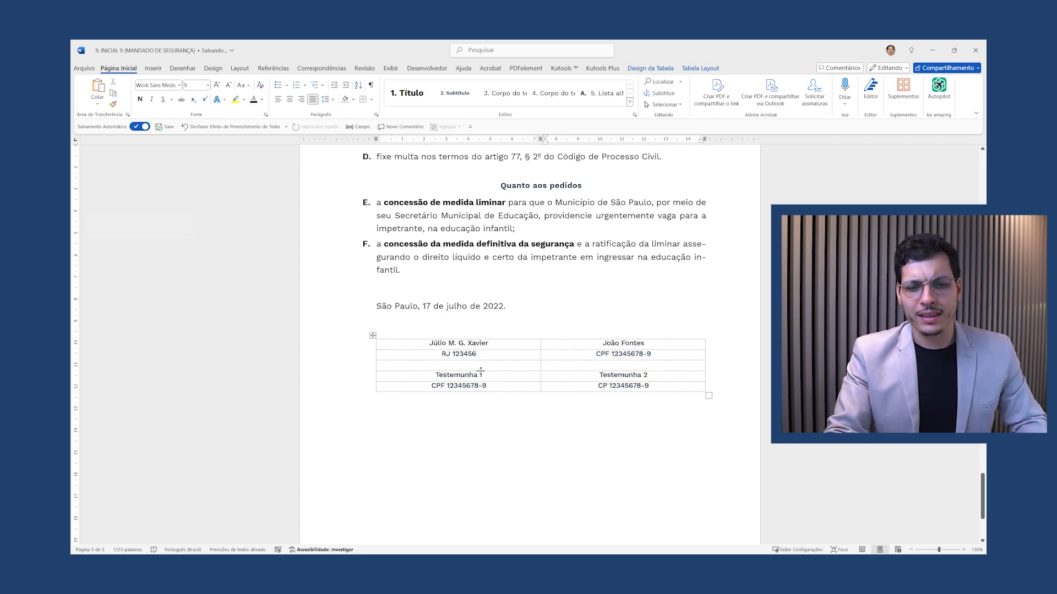
pyautogui.moveTo(489, 367); pyautogui.dragTo(564, 363)
pyautogui.hotkey('ctrl', 'p')
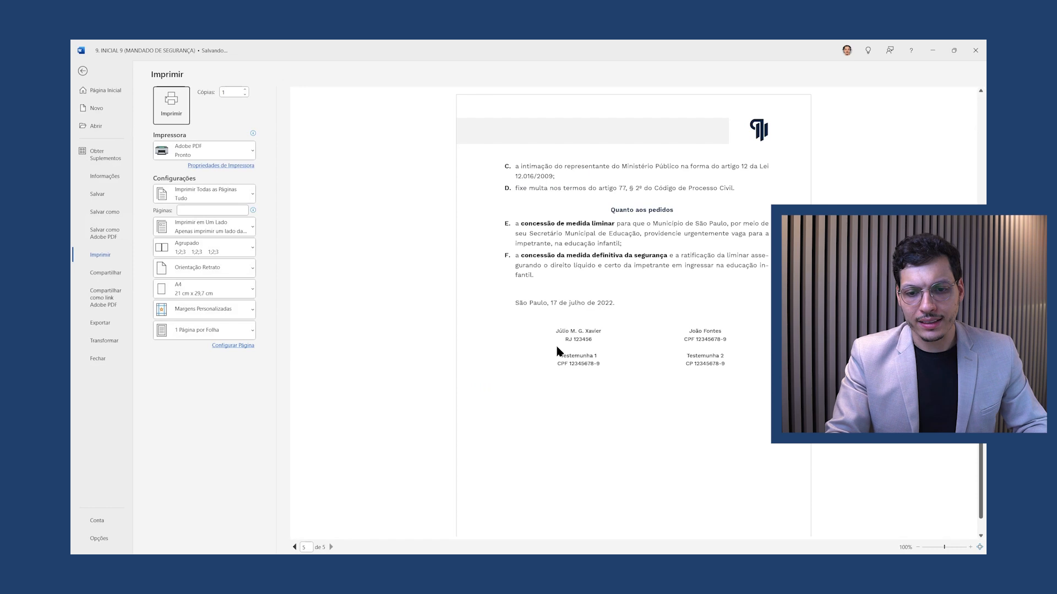
pyautogui.press('Escape')
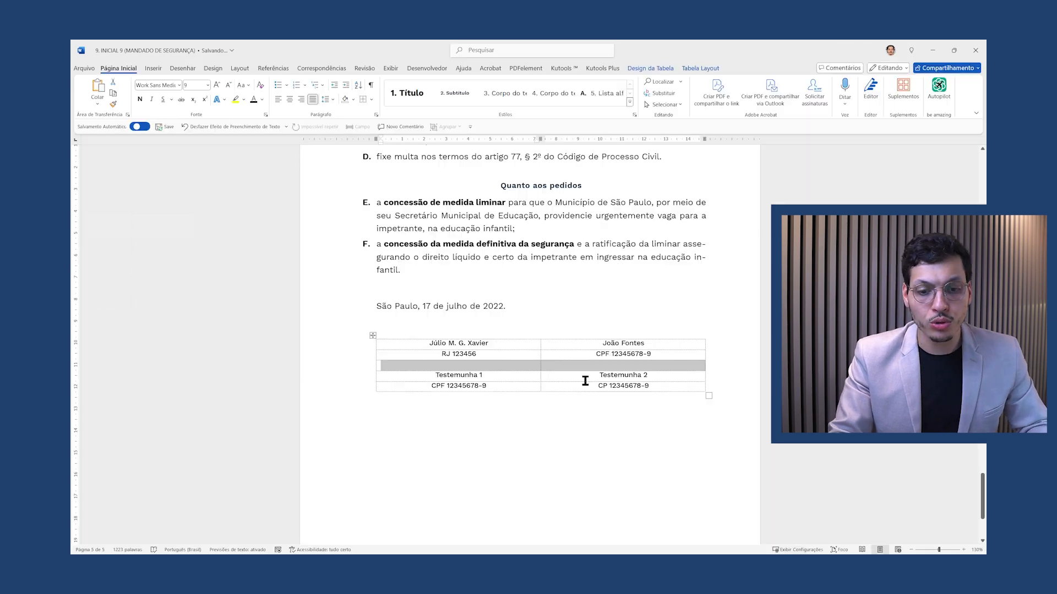
# Drag the blank row above Testemunha much taller, then check the print preview
pyautogui.click(528, 361)
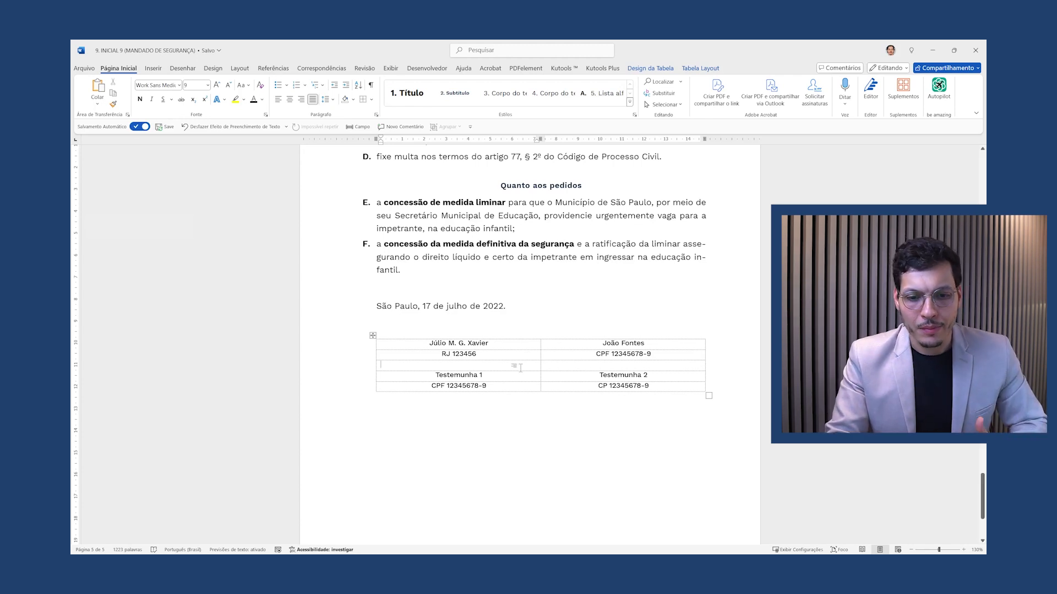
pyautogui.moveTo(516, 373); pyautogui.dragTo(511, 411)
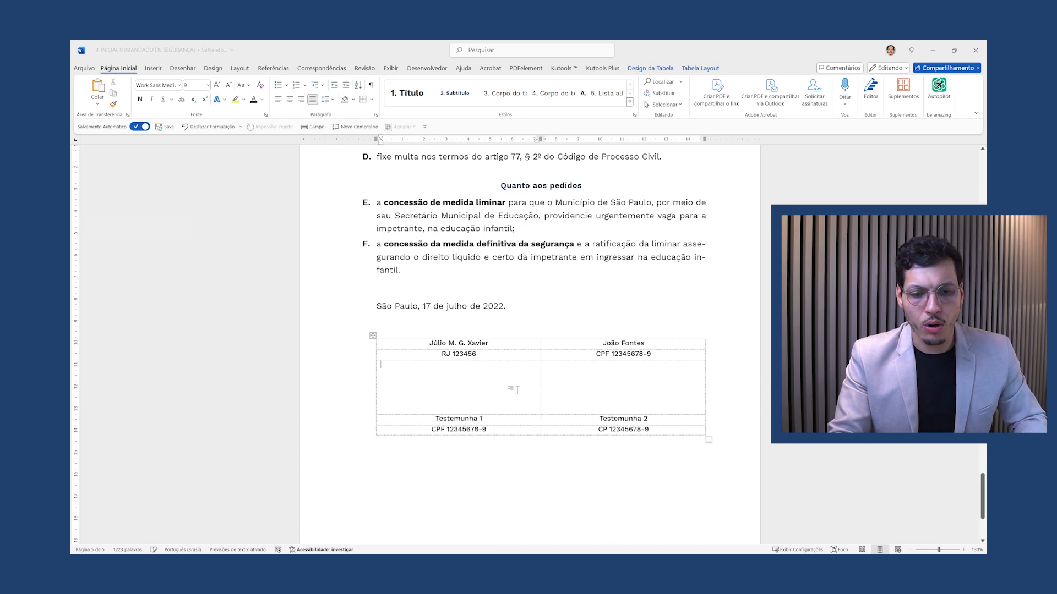
pyautogui.hotkey('ctrl', 'p')
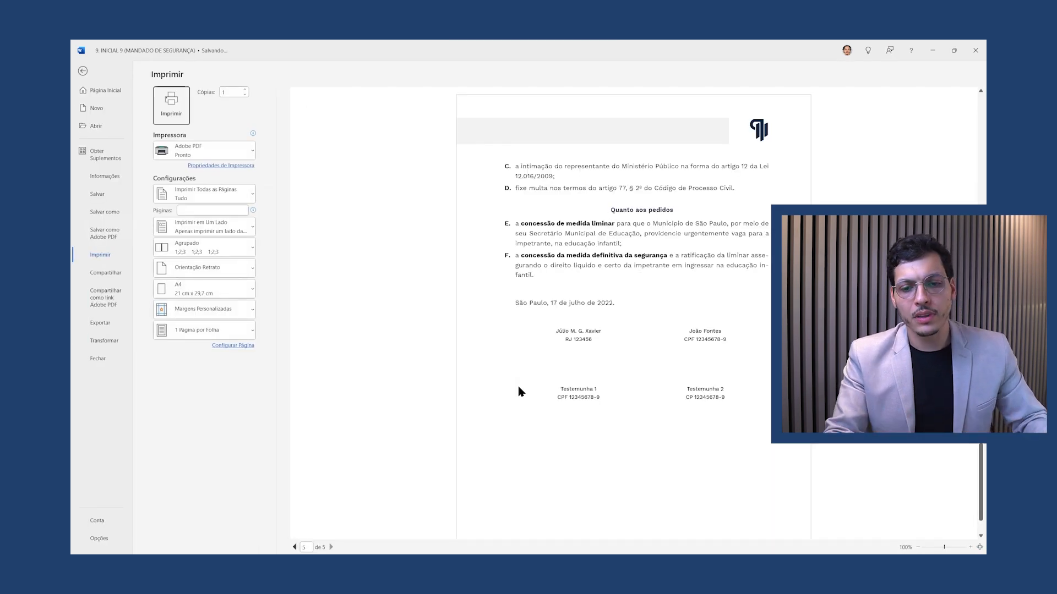
pyautogui.press('Escape')
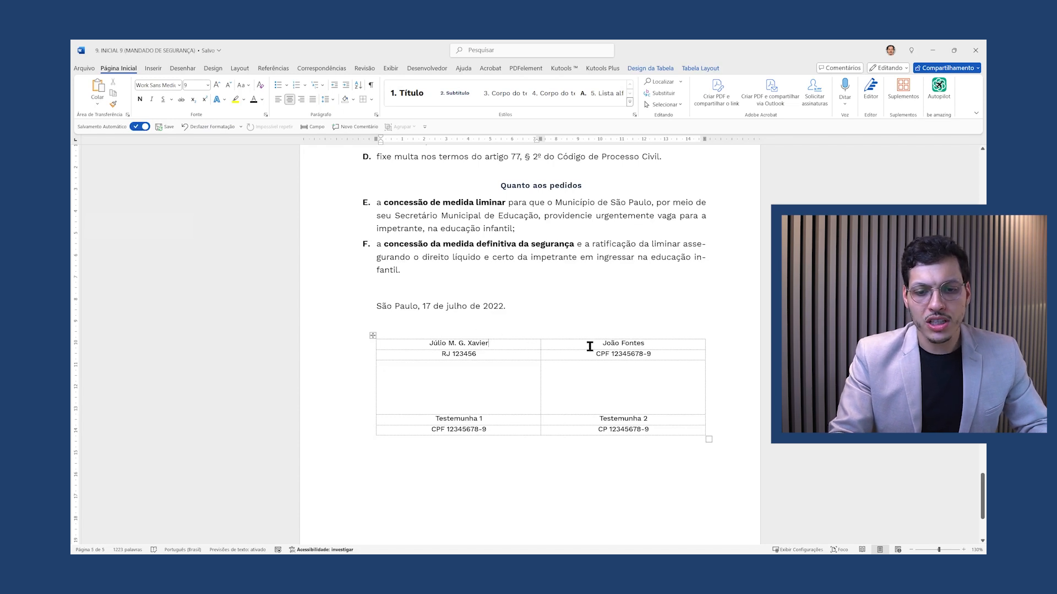
# Insert a row above the signer names with Inserir Linhas Acima and drag it taller
pyautogui.click(539, 321)
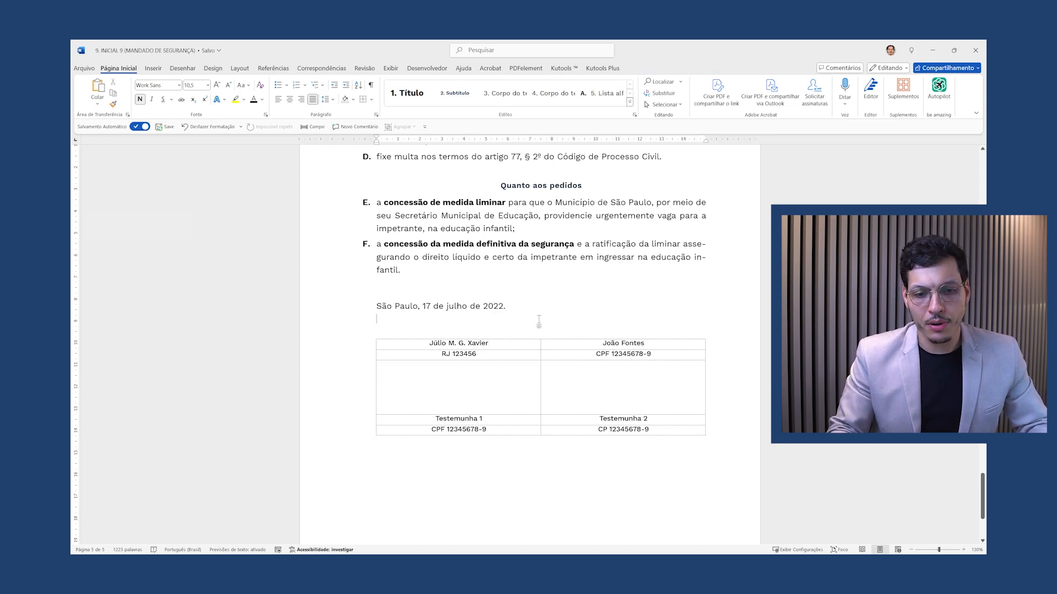
pyautogui.press('Return')
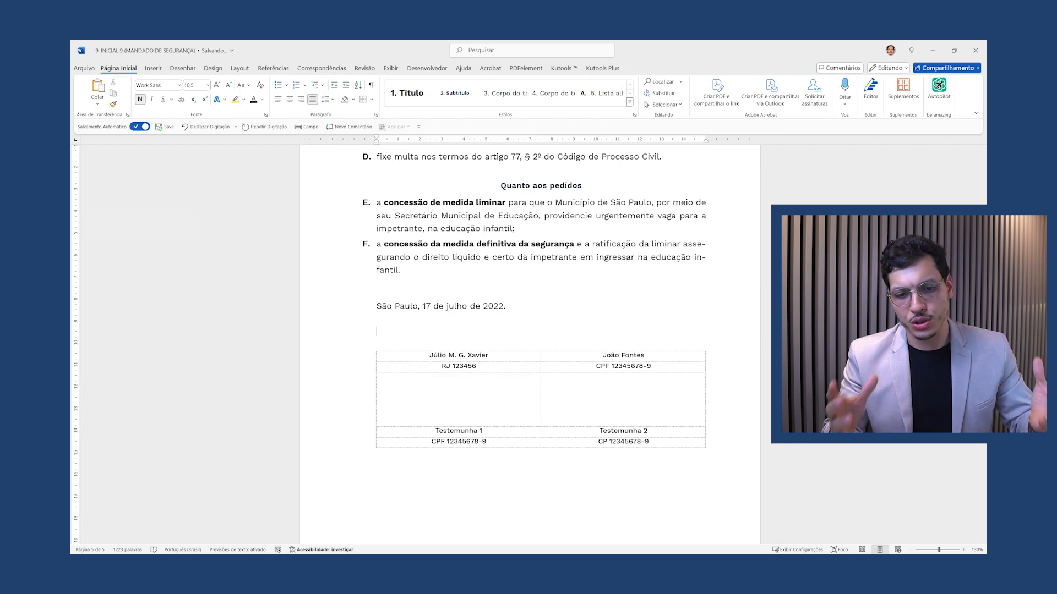
pyautogui.hotkey('ctrl', 'z')
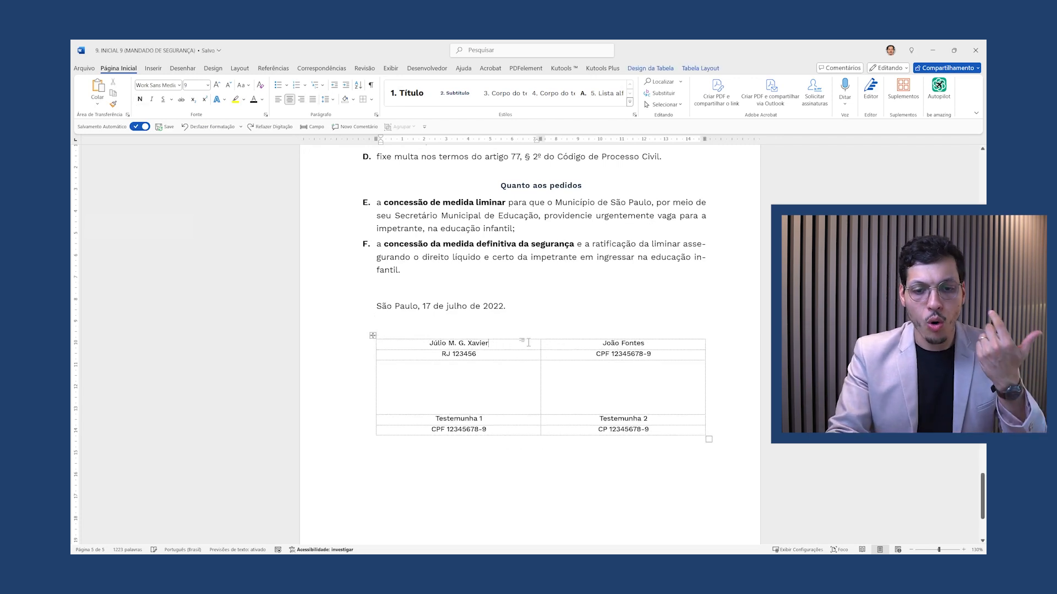
pyautogui.rightClick(526, 346)
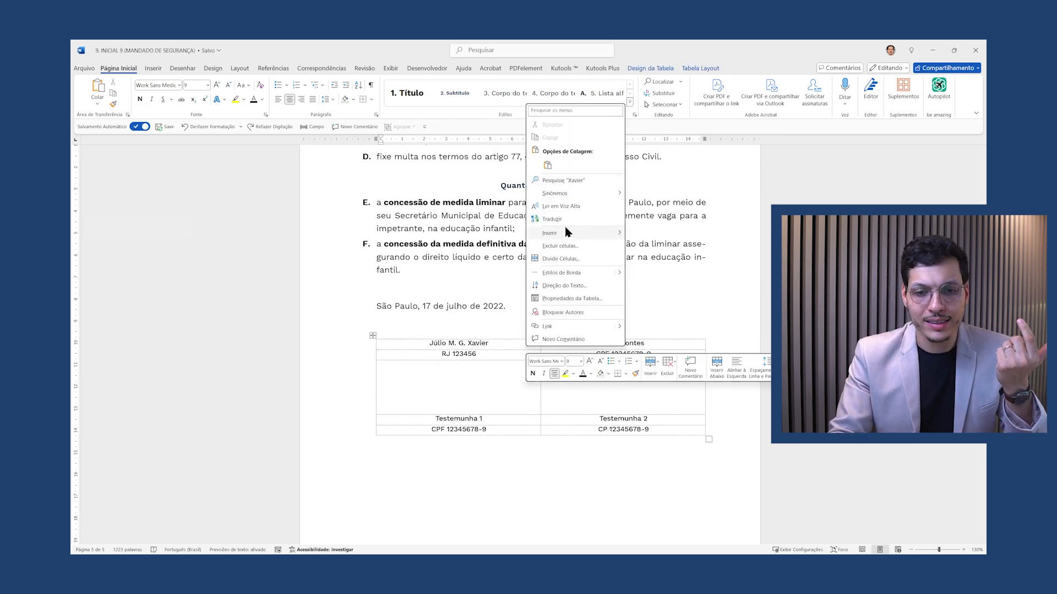
pyautogui.moveTo(567, 235)
pyautogui.click(664, 259)
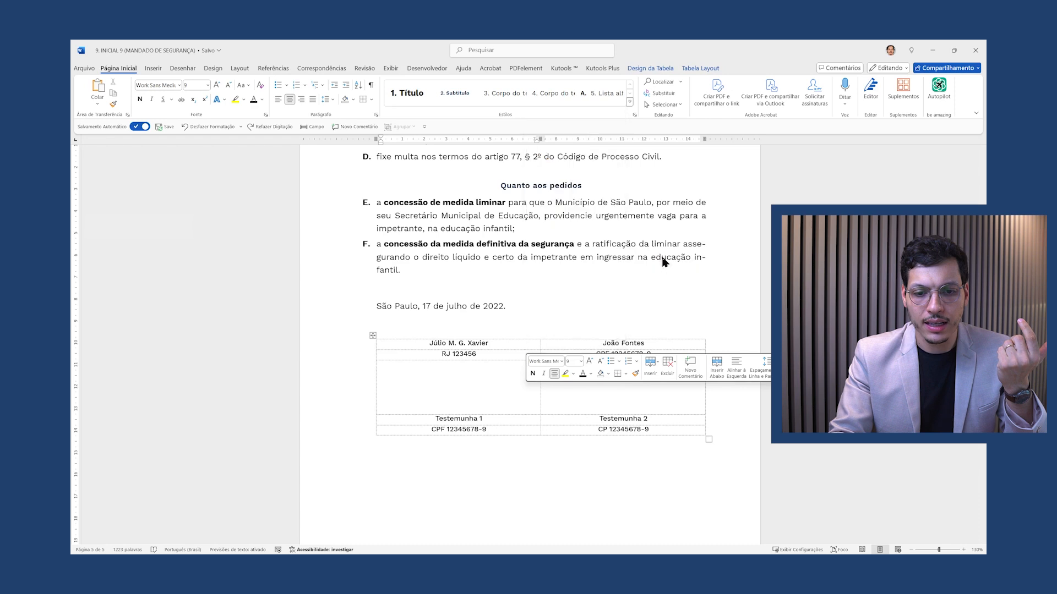
pyautogui.moveTo(530, 351); pyautogui.dragTo(530, 382)
# Delete the stray empty paragraph above the table and check the print preview
pyautogui.click(529, 328)
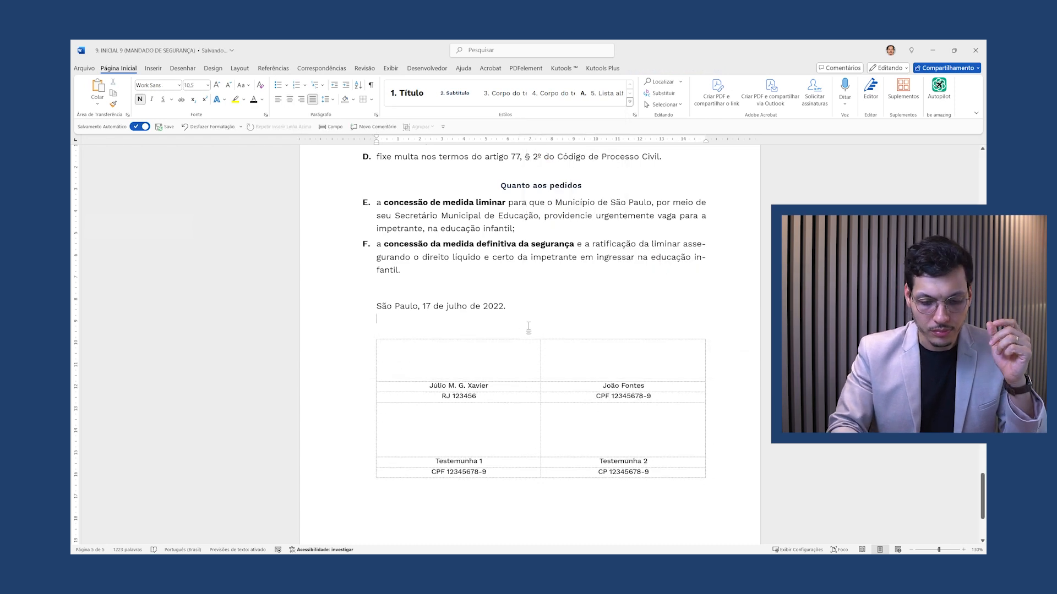
pyautogui.press('BackSpace')
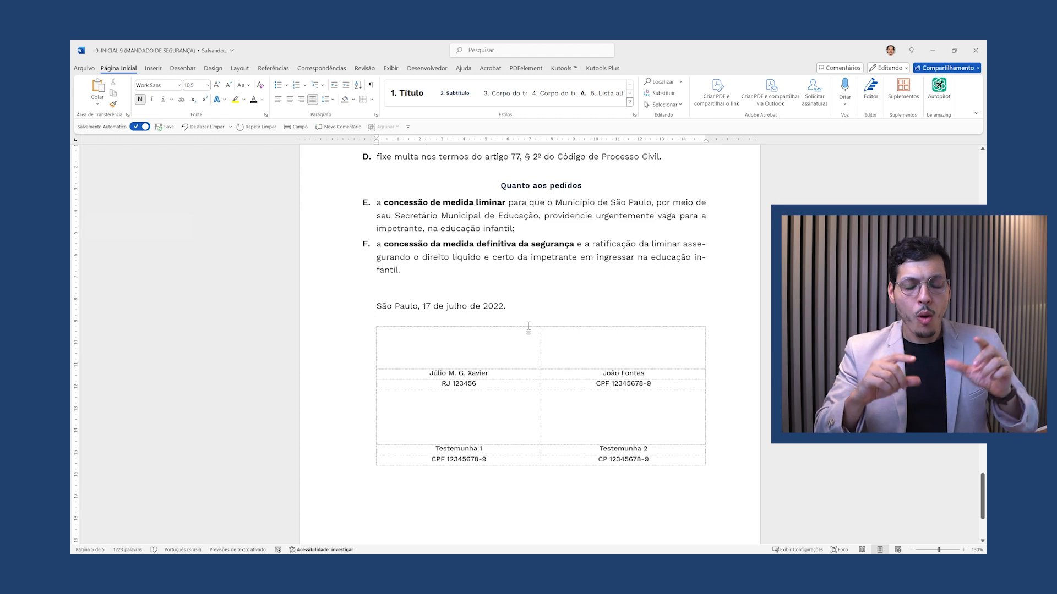
pyautogui.hotkey('ctrl', 'p')
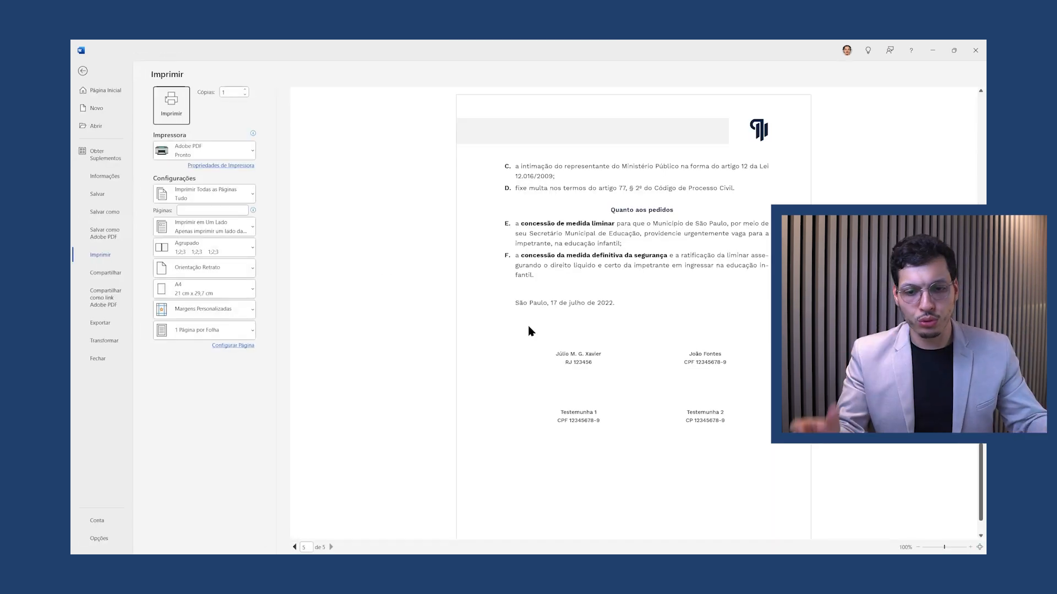
pyautogui.press('Escape')
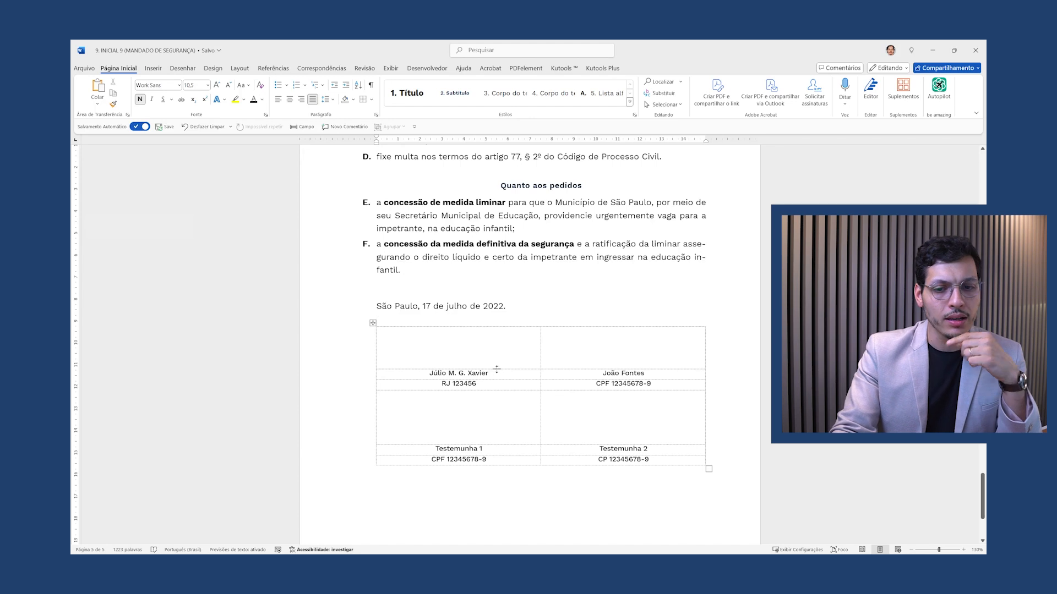
# Apply Borda Superior to both signer name cells and the Testemunha 1 and 2 cells, then preview
pyautogui.click(487, 373)
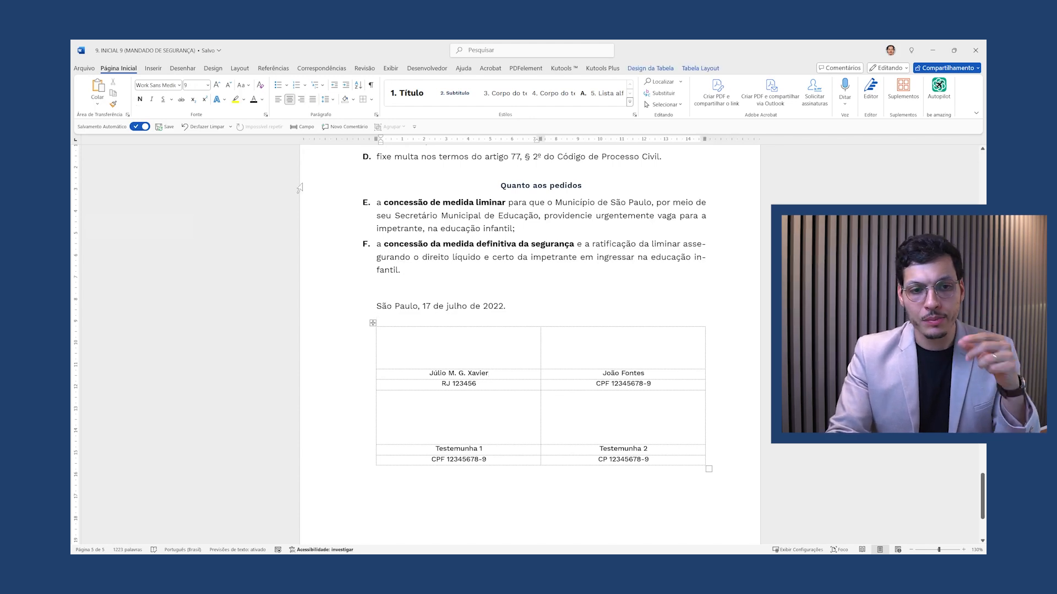
pyautogui.click(372, 100)
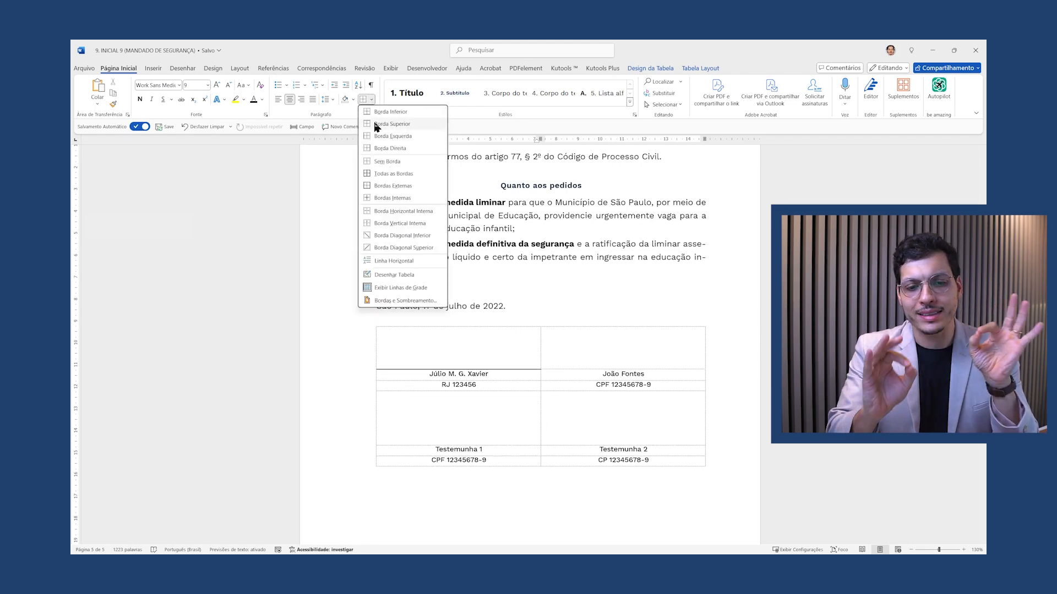
pyautogui.click(377, 126)
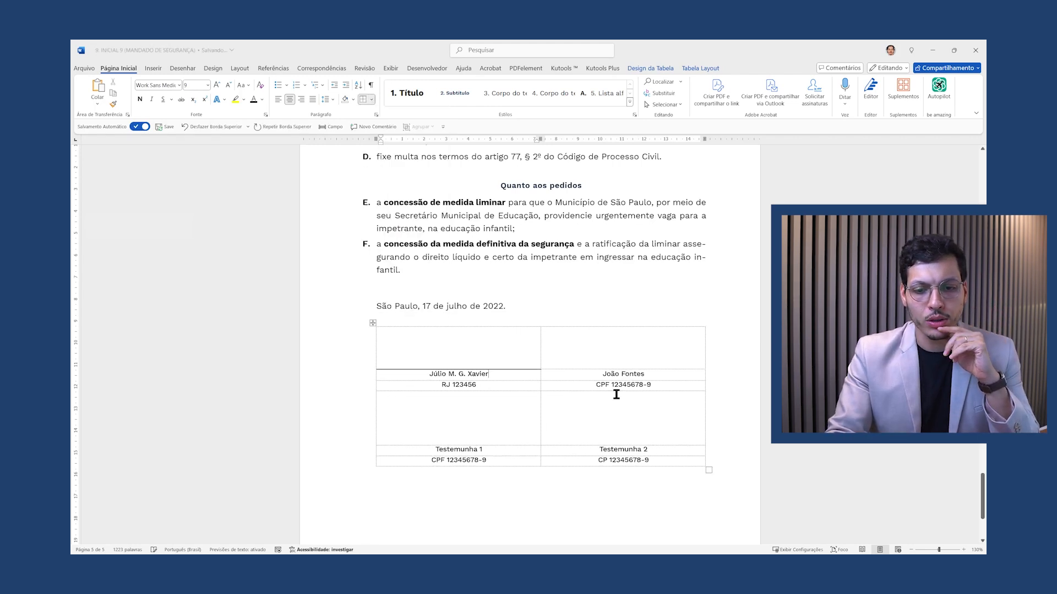
pyautogui.click(615, 378)
pyautogui.click(362, 99)
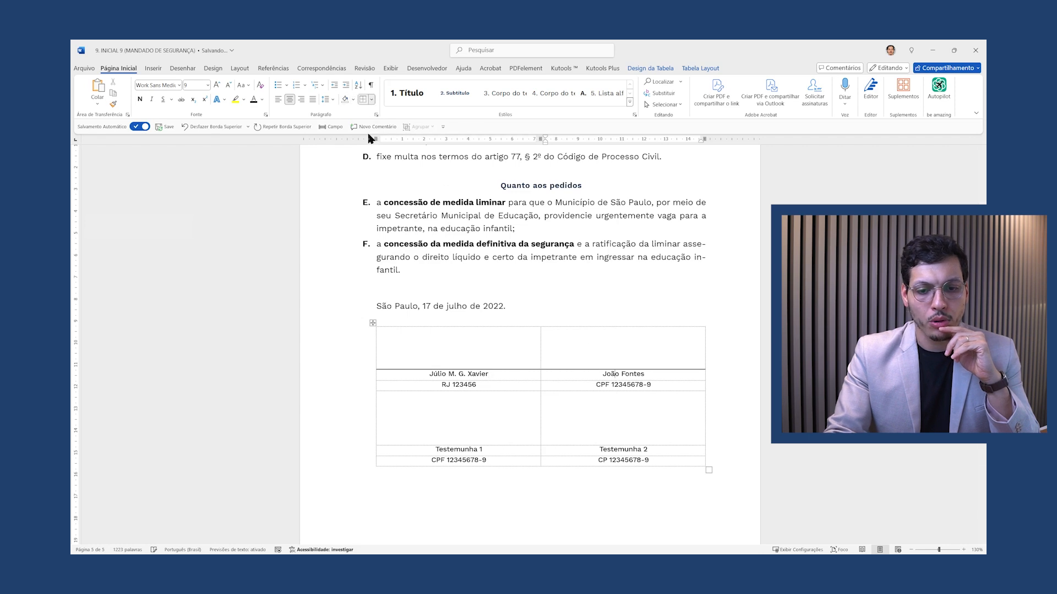
pyautogui.click(492, 448)
pyautogui.click(363, 101)
pyautogui.click(624, 449)
pyautogui.click(363, 101)
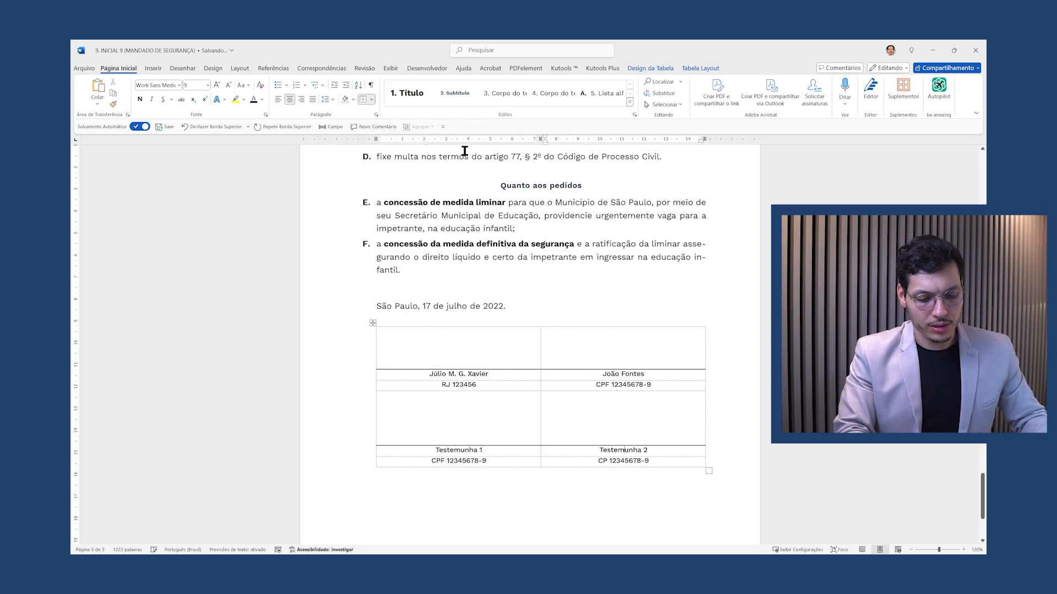
pyautogui.hotkey('ctrl', 'p')
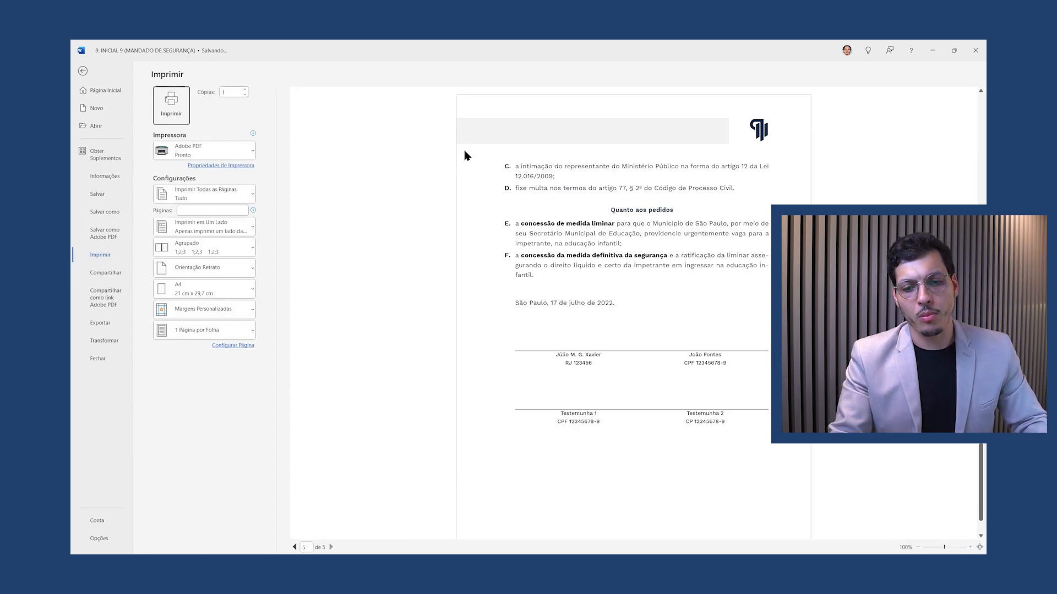
pyautogui.press('Escape')
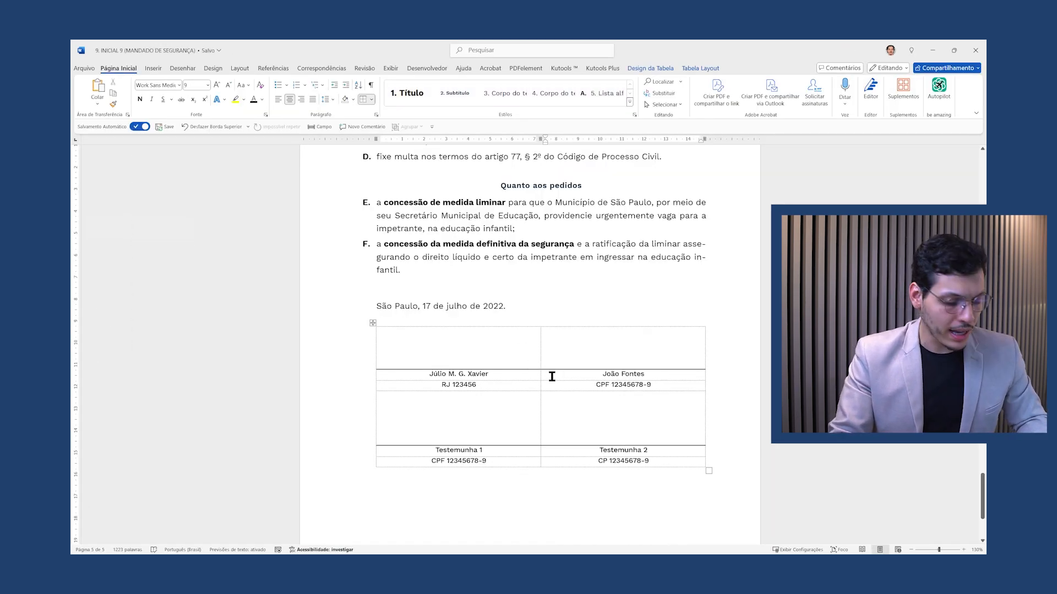
# Undo the name lines and add a narrow empty middle column between the signer columns
pyautogui.click(532, 374)
pyautogui.hotkey('ctrl', 'z')
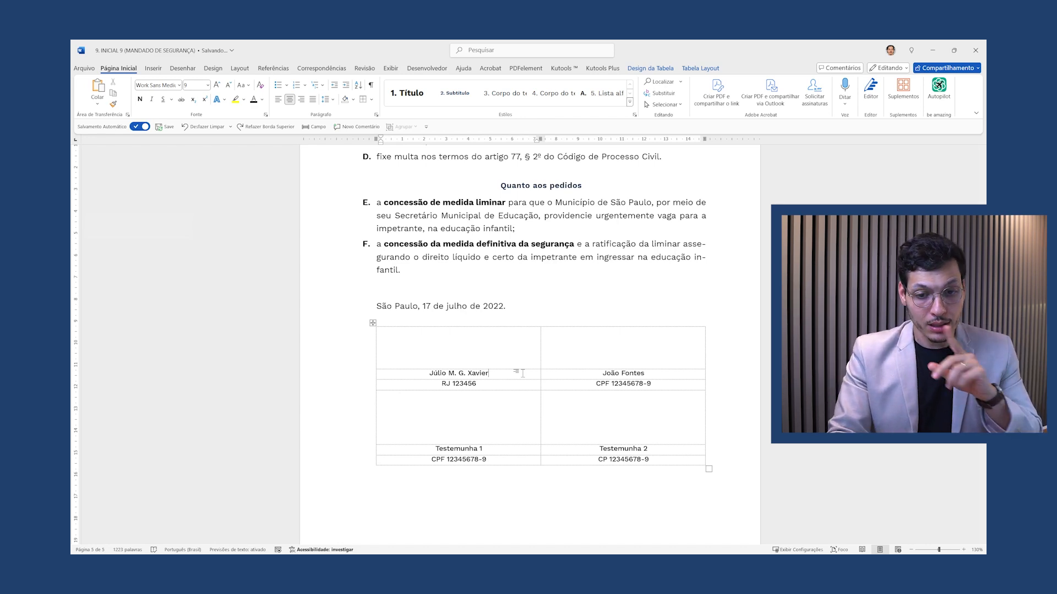
pyautogui.rightClick(533, 337)
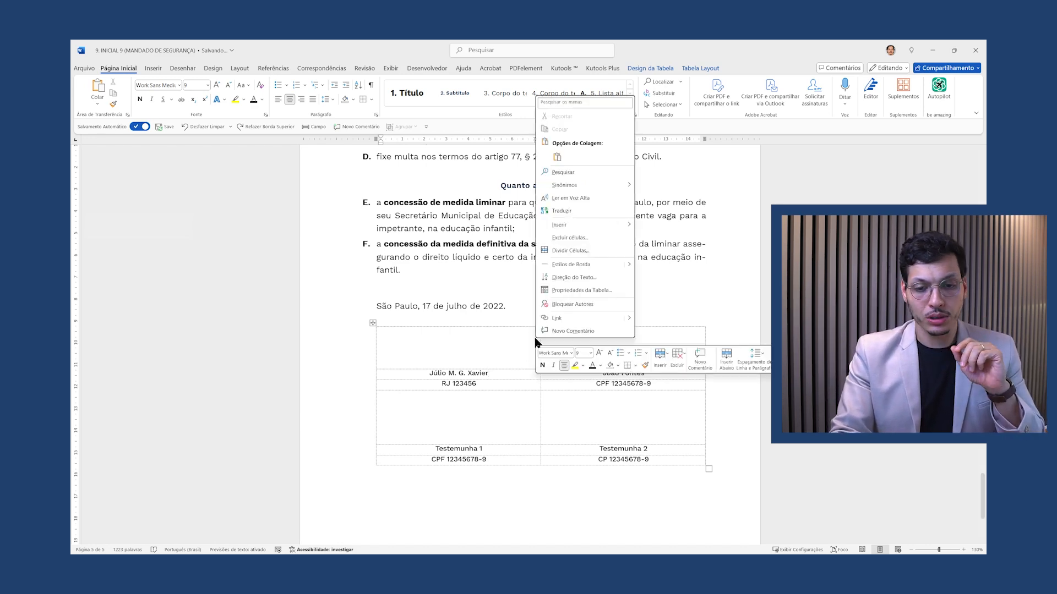
pyautogui.moveTo(585, 225)
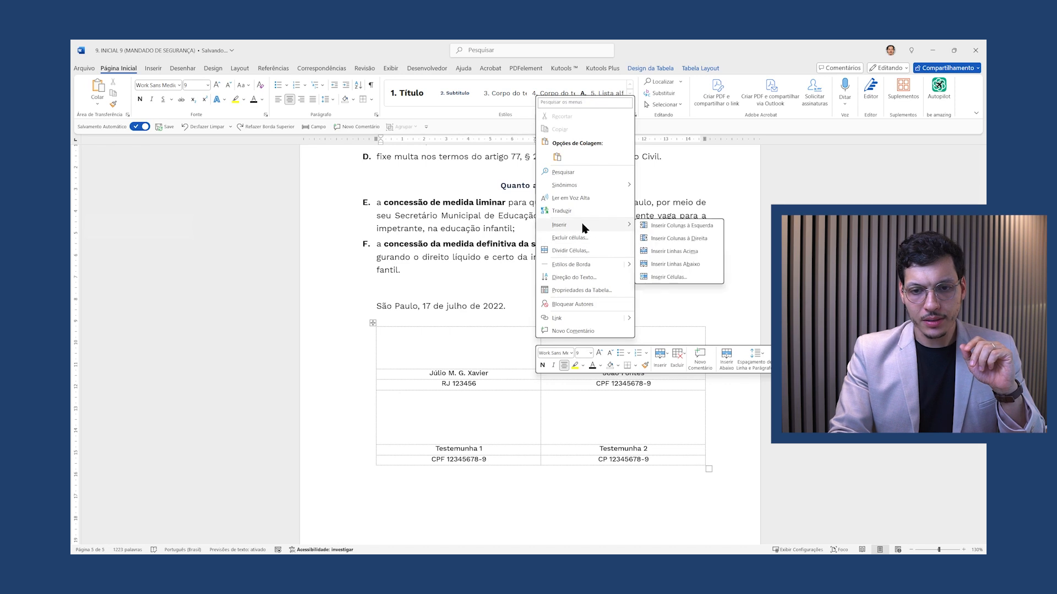
pyautogui.click(676, 238)
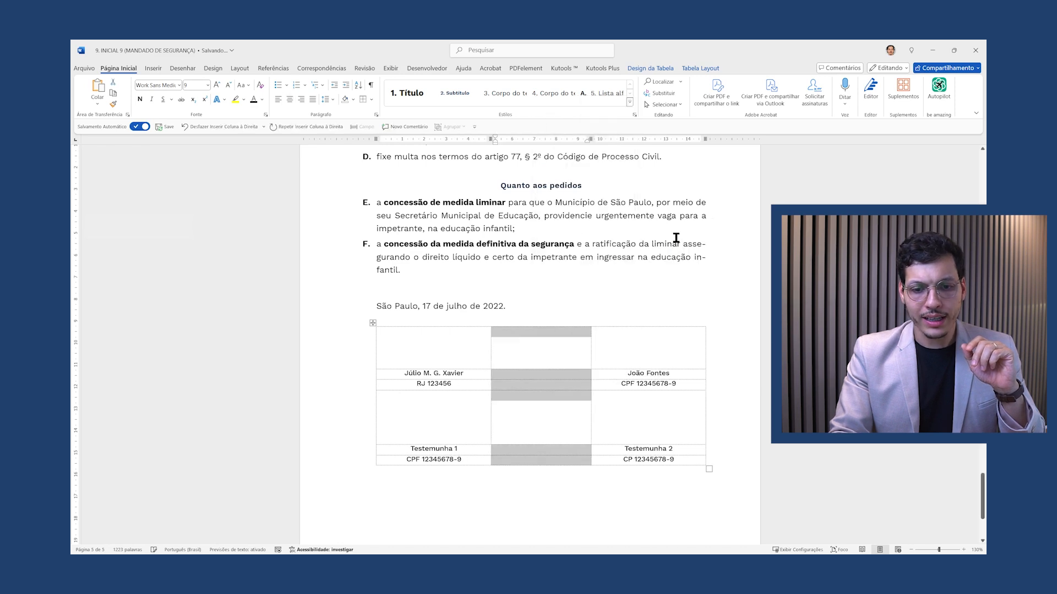
pyautogui.click(560, 345)
pyautogui.moveTo(491, 337); pyautogui.dragTo(524, 339)
pyautogui.click(590, 342)
pyautogui.click(590, 343)
pyautogui.moveTo(588, 341); pyautogui.dragTo(547, 343)
# Redraw top-border lines above both signer names and both witness labels, then preview
pyautogui.click(478, 373)
pyautogui.click(363, 99)
pyautogui.click(363, 100)
pyautogui.click(474, 451)
pyautogui.click(364, 101)
pyautogui.click(363, 100)
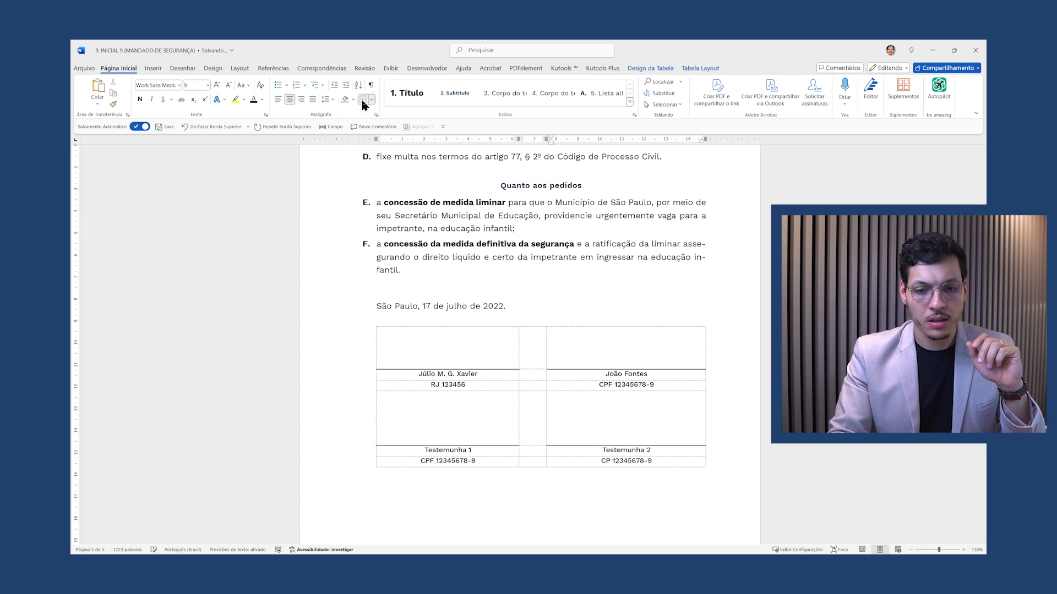
pyautogui.hotkey('ctrl', 'p')
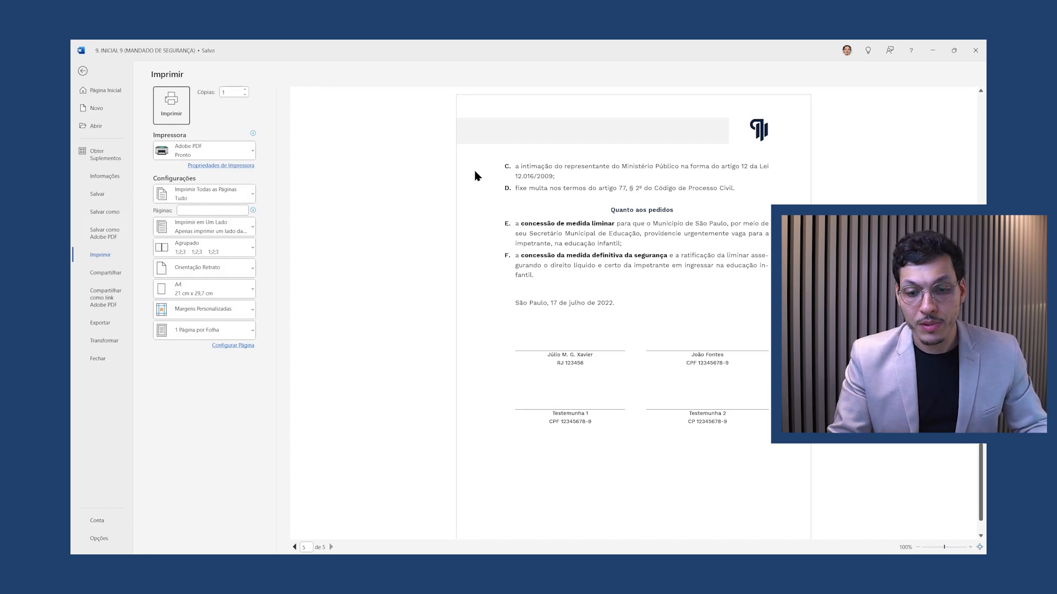
pyautogui.press('Escape')
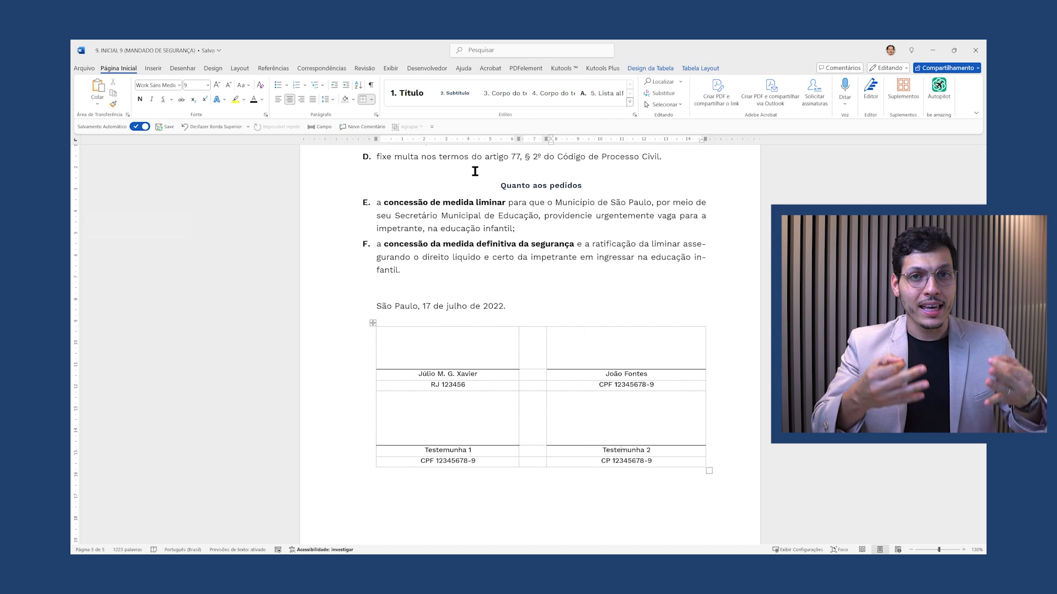
# Try removing the second witness block and its borders, preview, then undo it
pyautogui.moveTo(668, 462)
pyautogui.mouseDown()
pyautogui.moveTo(598, 443)
pyautogui.moveTo(662, 462)
pyautogui.mouseUp()
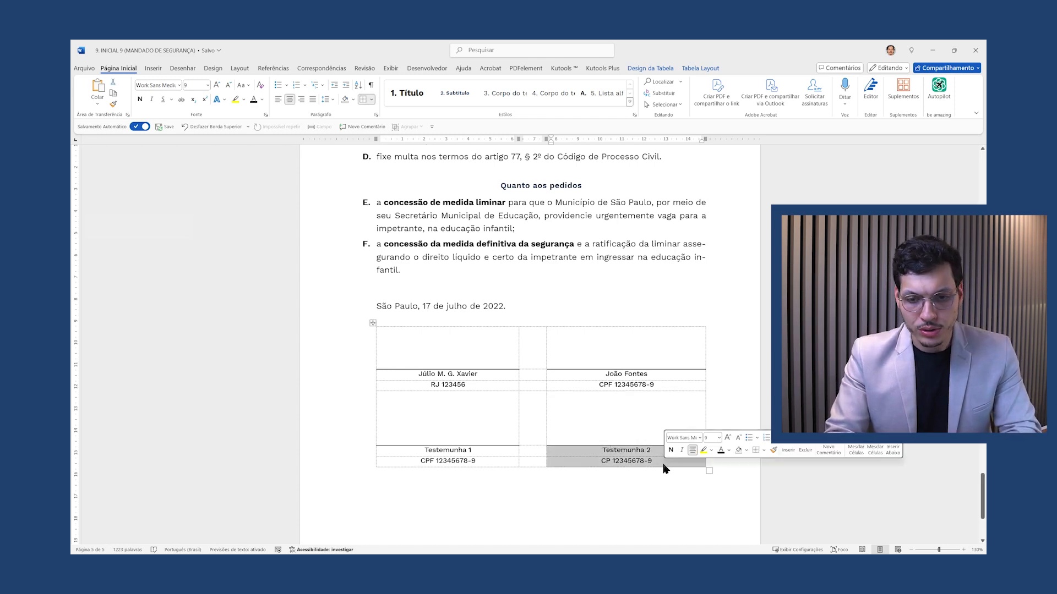
pyautogui.press('Delete')
pyautogui.click(372, 99)
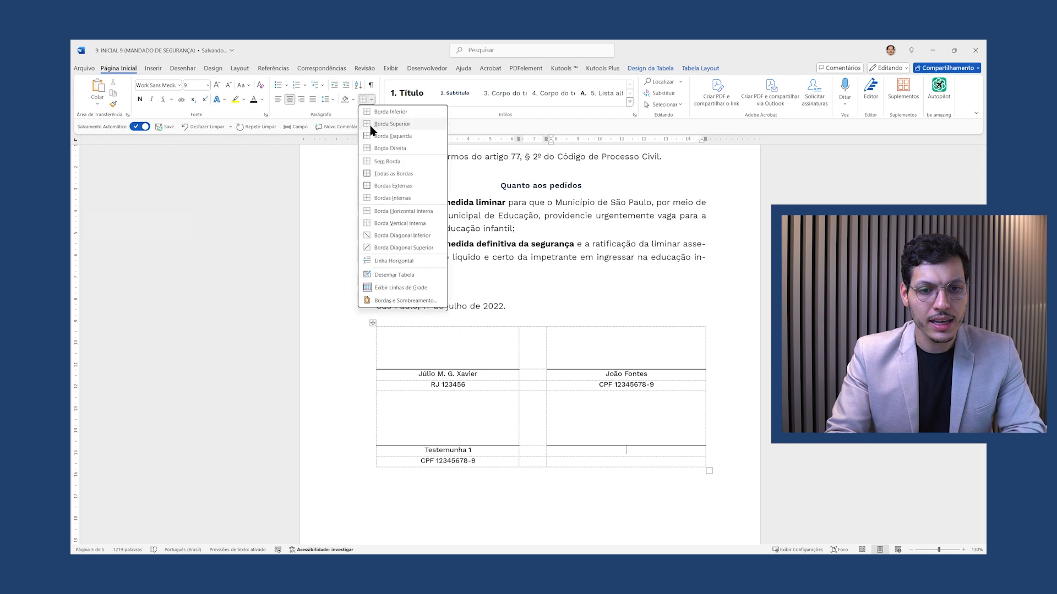
pyautogui.click(379, 162)
pyautogui.hotkey('ctrl', 'p')
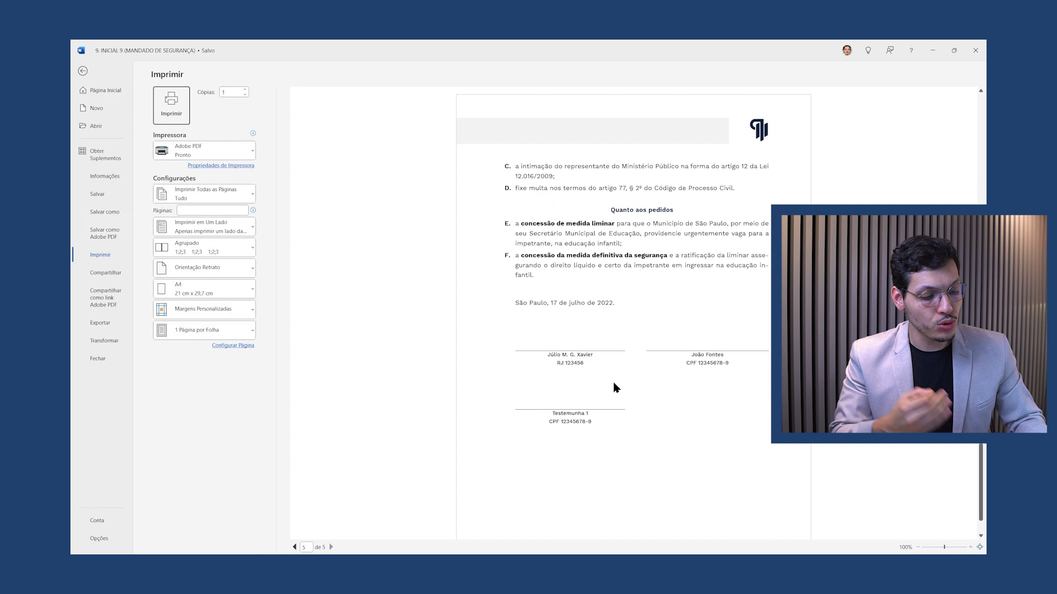
pyautogui.press('Escape')
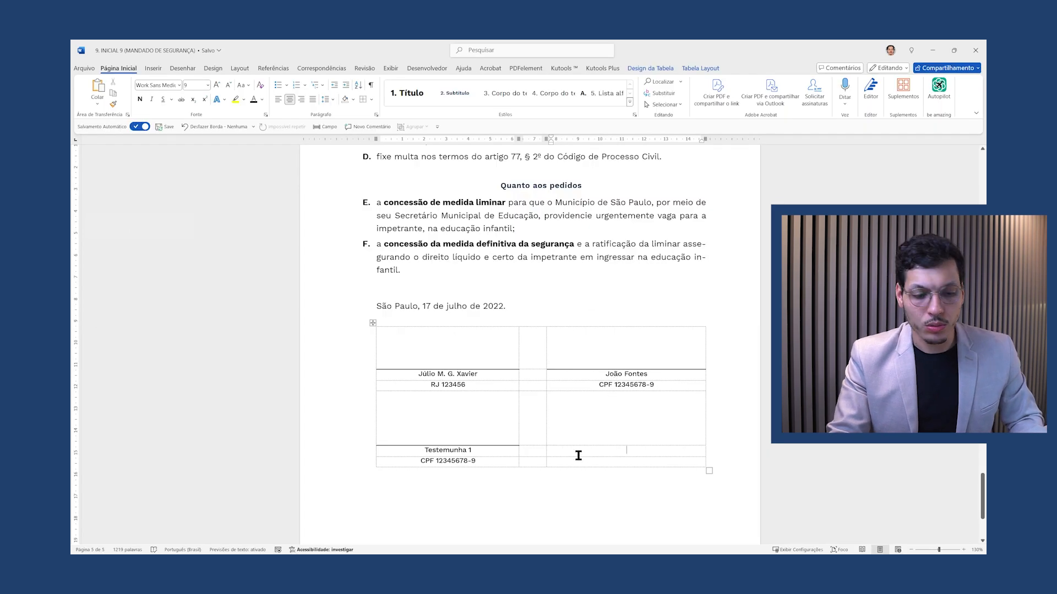
pyautogui.hotkey('ctrl', 'z')
pyautogui.hotkey('ctrl', 'z')
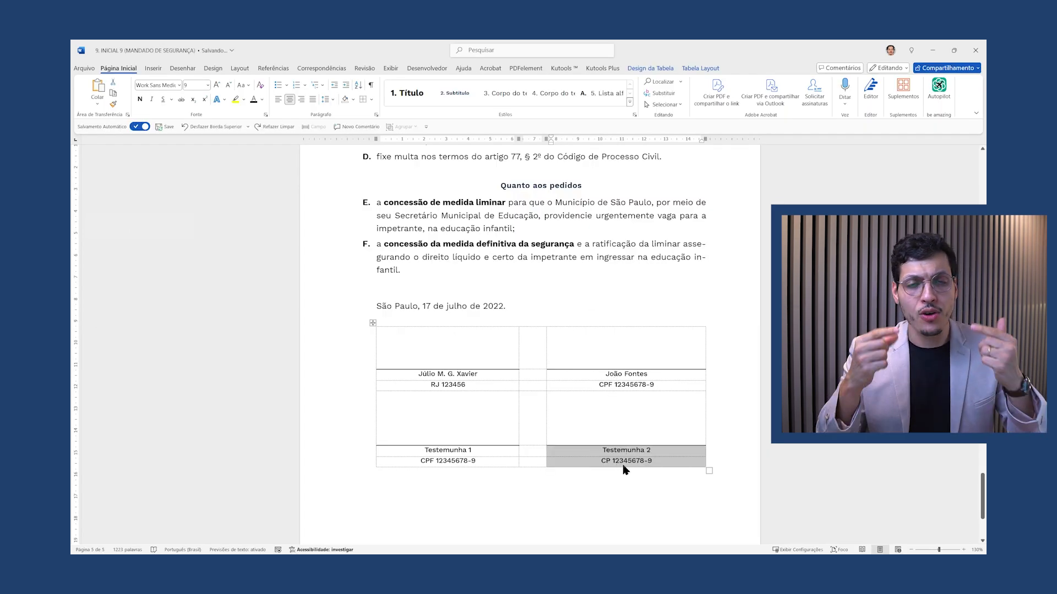
pyautogui.click(678, 387)
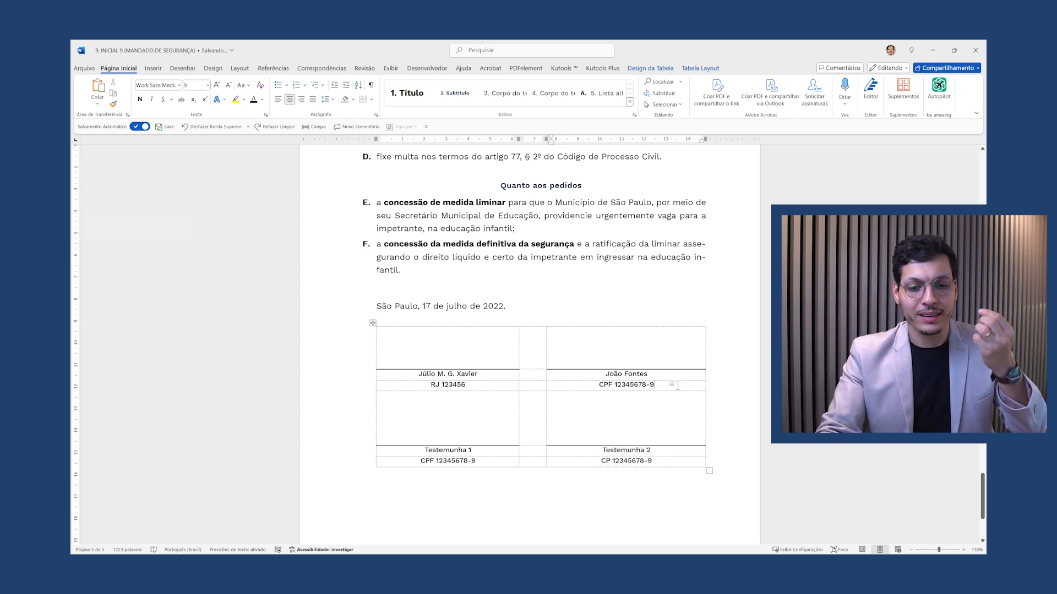
# Set the signer name row to Segoe UI Bold
pyautogui.moveTo(675, 387); pyautogui.dragTo(451, 375)
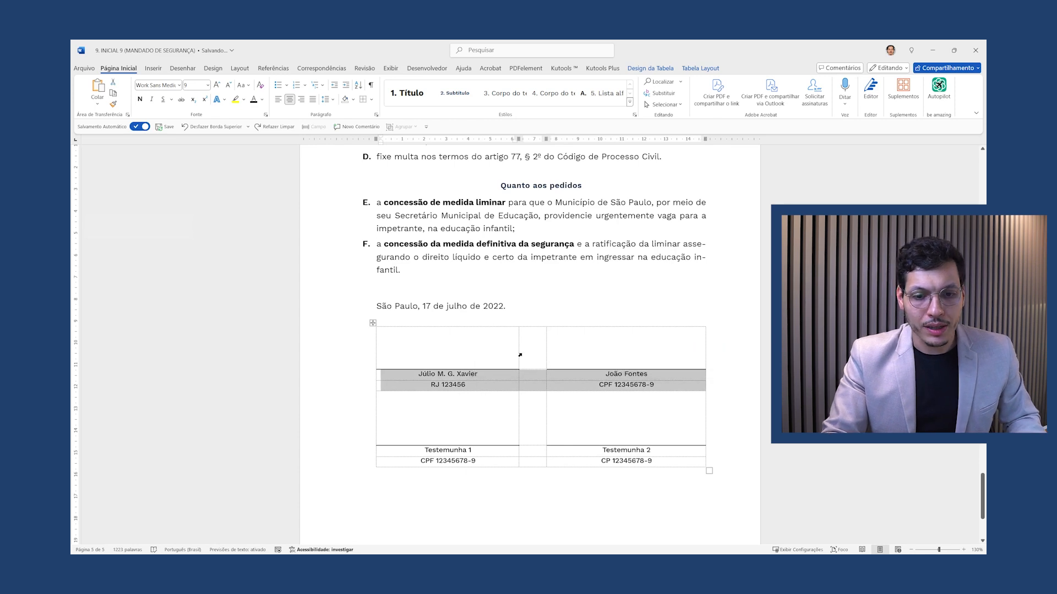
pyautogui.click(533, 386)
pyautogui.moveTo(660, 379); pyautogui.dragTo(422, 374)
pyautogui.click(180, 86)
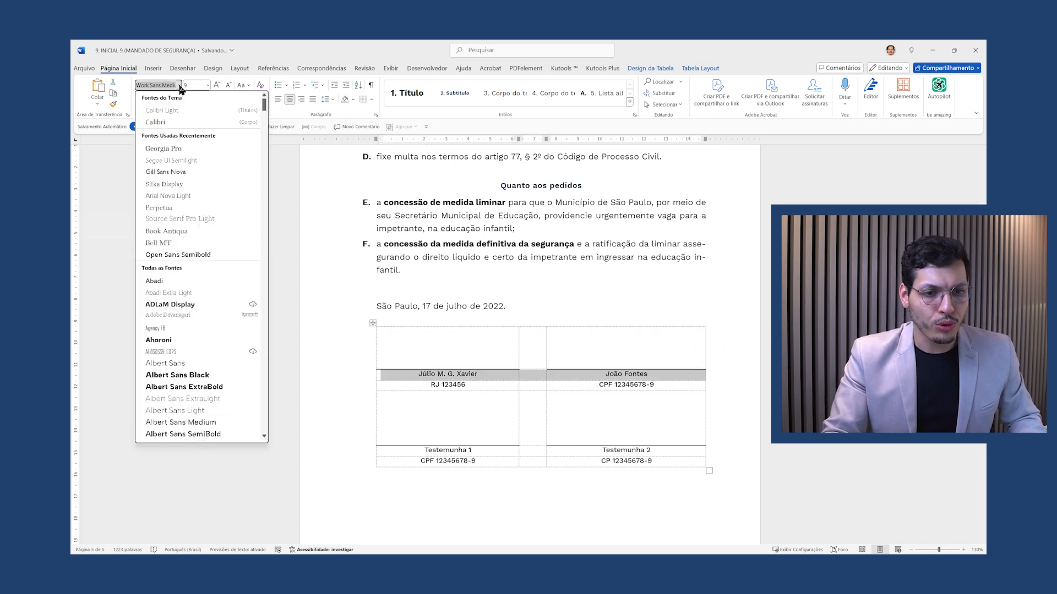
pyautogui.write('Segoe')
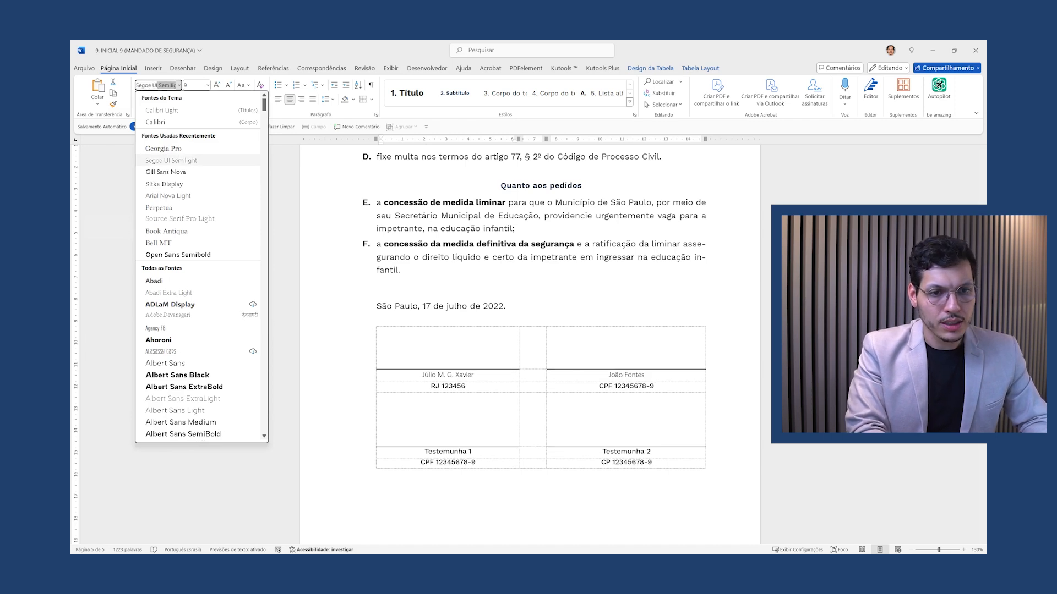
pyautogui.write(' UI')
pyautogui.press('Delete')
pyautogui.press('Return')
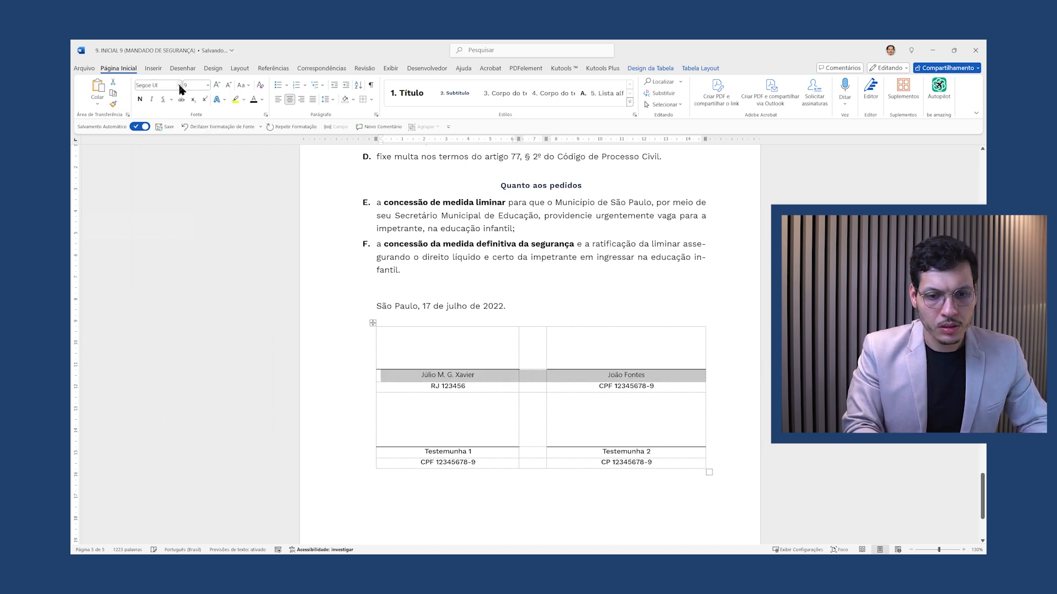
pyautogui.click(140, 99)
pyautogui.click(653, 387)
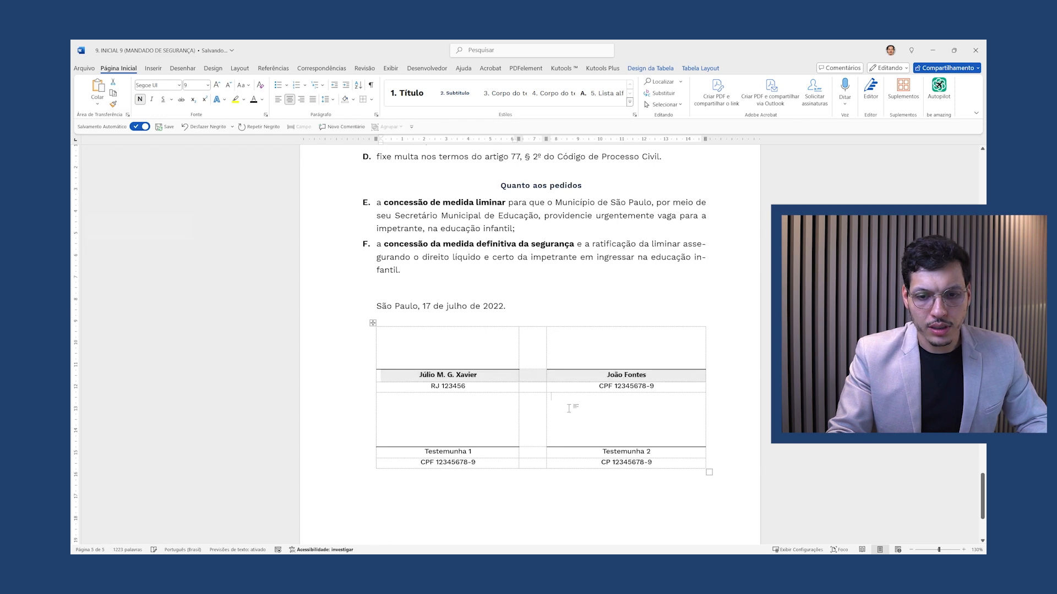
# Set the signer ID row to Segoe UI
pyautogui.moveTo(654, 387); pyautogui.dragTo(455, 390)
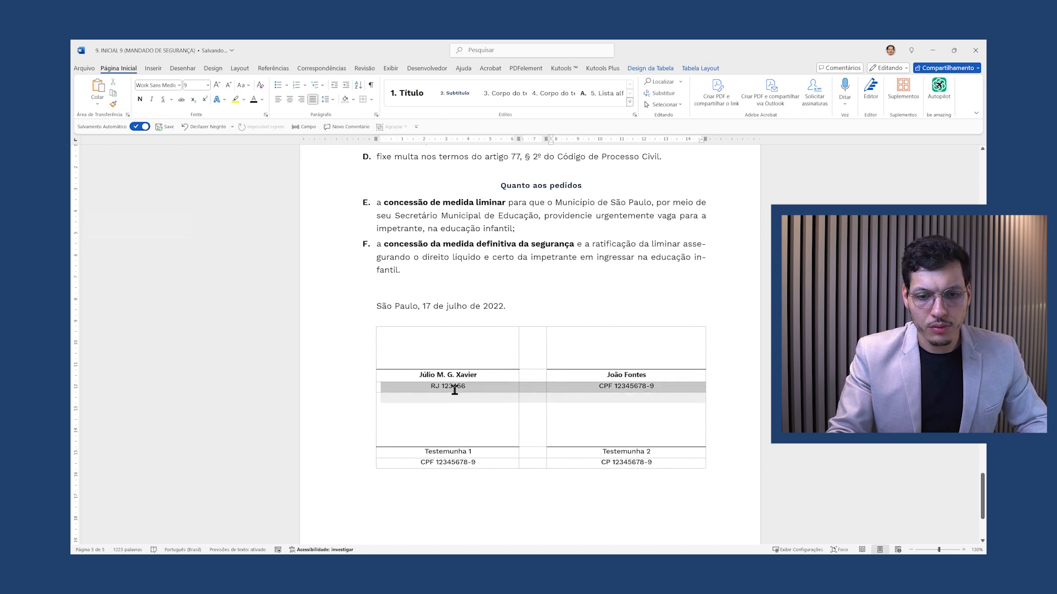
pyautogui.click(179, 85)
pyautogui.write('Segoe UI')
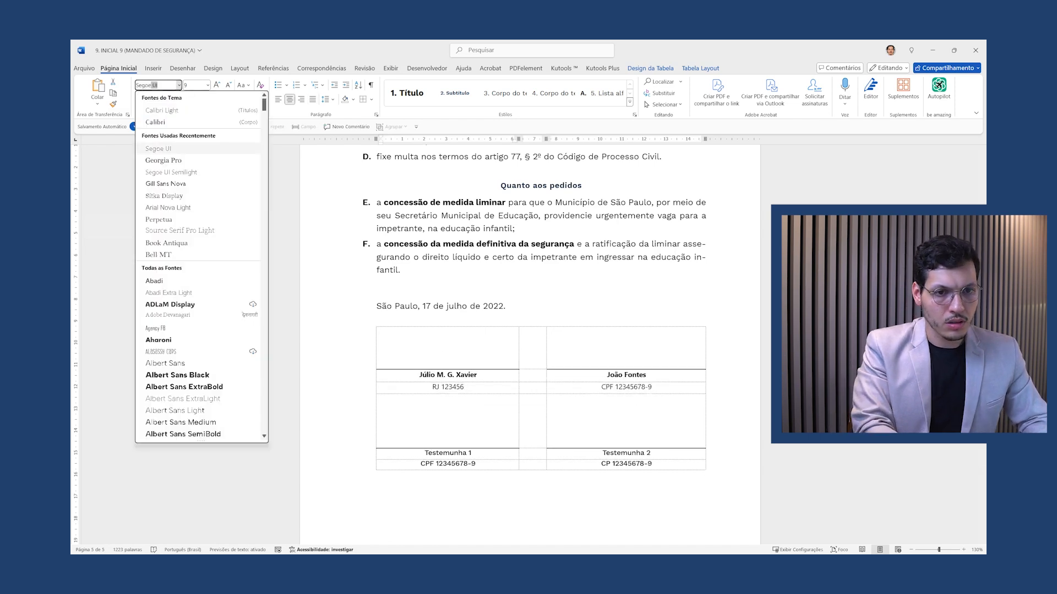
pyautogui.press('Return')
pyautogui.click(459, 399)
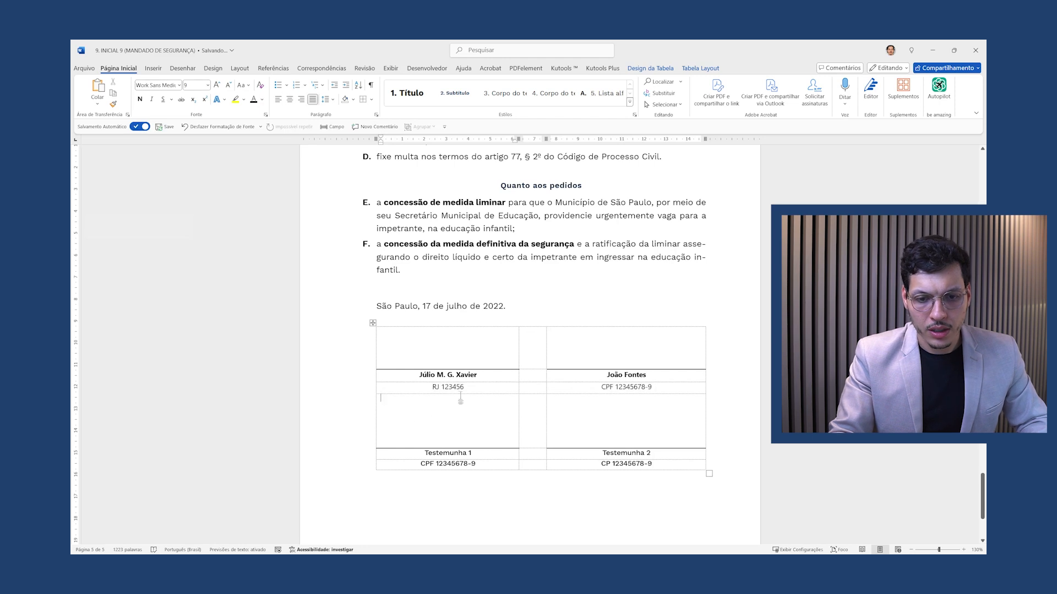
# Copy the name and ID formatting onto the witness label and CPF rows with Format Painter
pyautogui.click(456, 375)
pyautogui.click(113, 104)
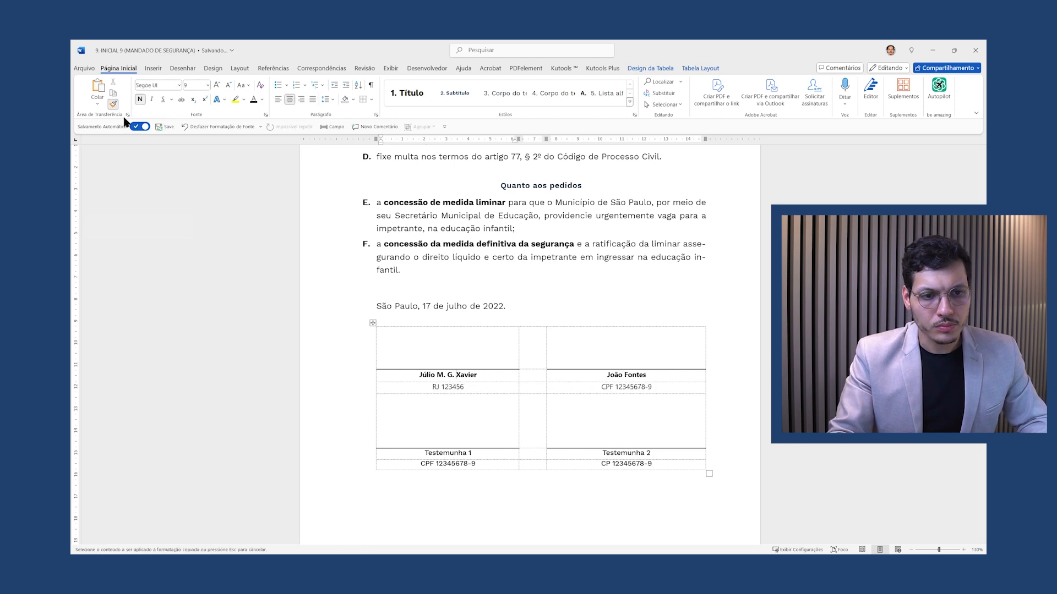
pyautogui.moveTo(424, 453); pyautogui.dragTo(688, 454)
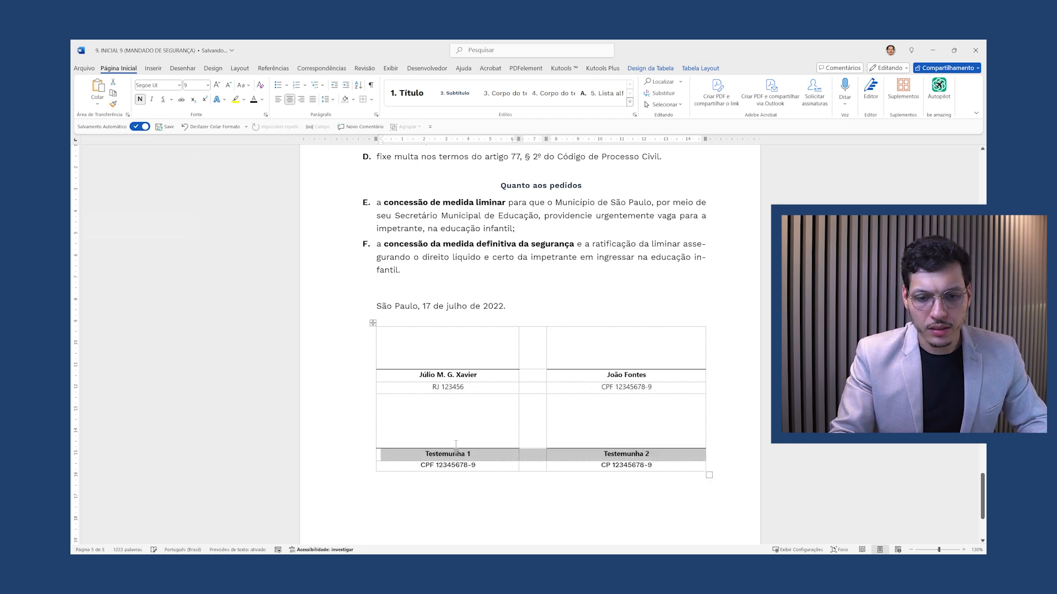
pyautogui.click(450, 387)
pyautogui.click(113, 104)
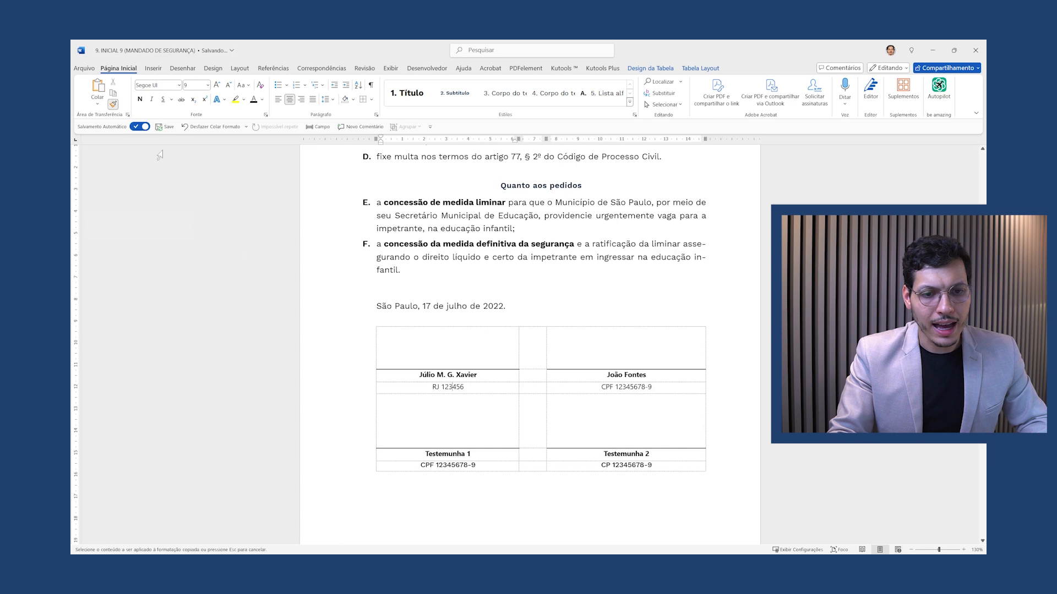
pyautogui.moveTo(421, 465); pyautogui.dragTo(639, 470)
# Shrink the signer ID and witness CPF rows to 8 pt and preview the page
pyautogui.moveTo(656, 387); pyautogui.dragTo(444, 396)
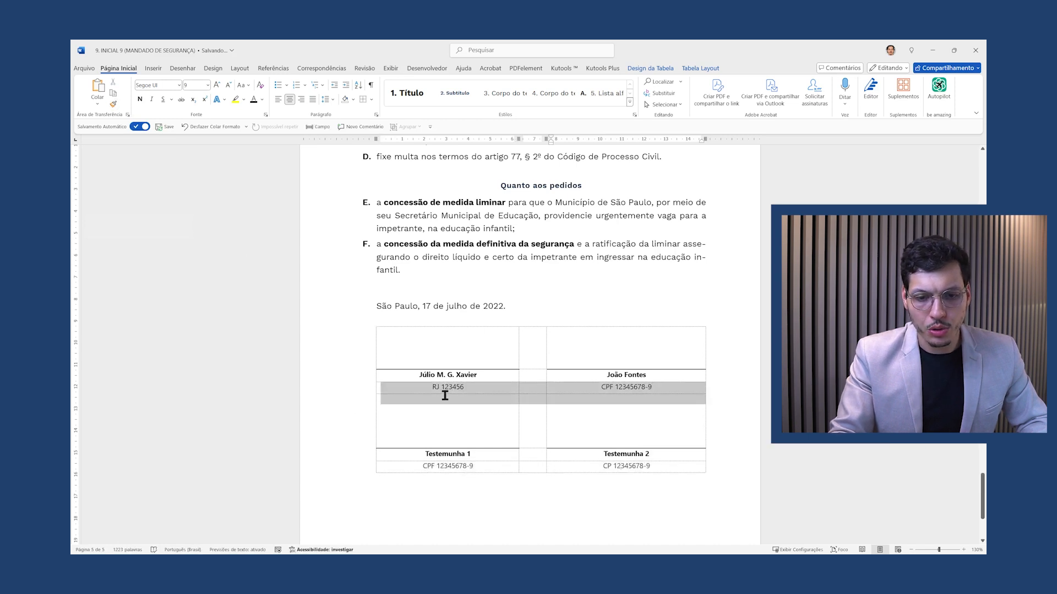
pyautogui.click(228, 85)
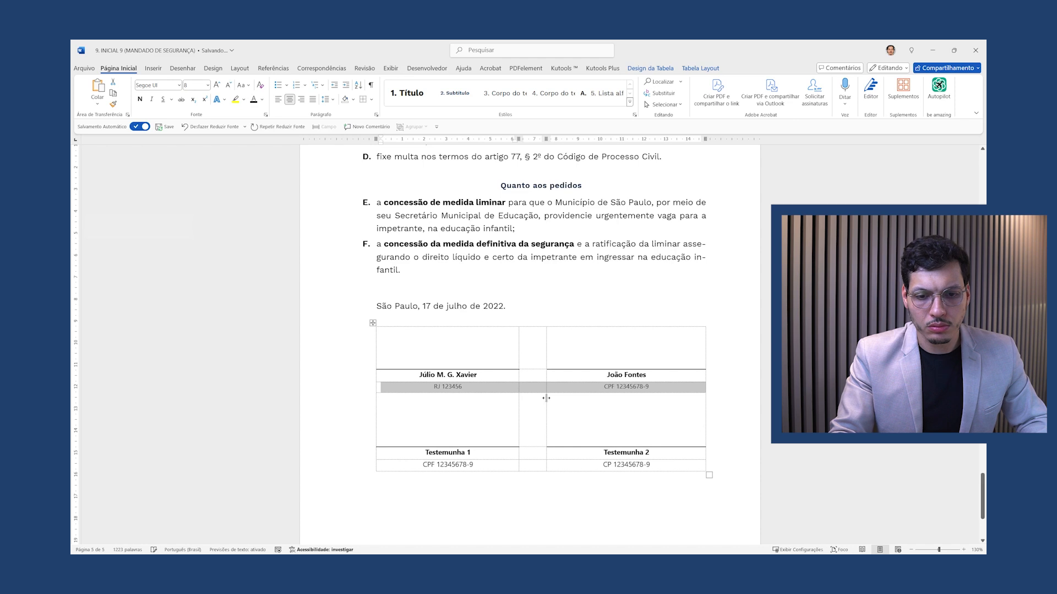
pyautogui.click(658, 466)
pyautogui.moveTo(653, 465); pyautogui.dragTo(419, 467)
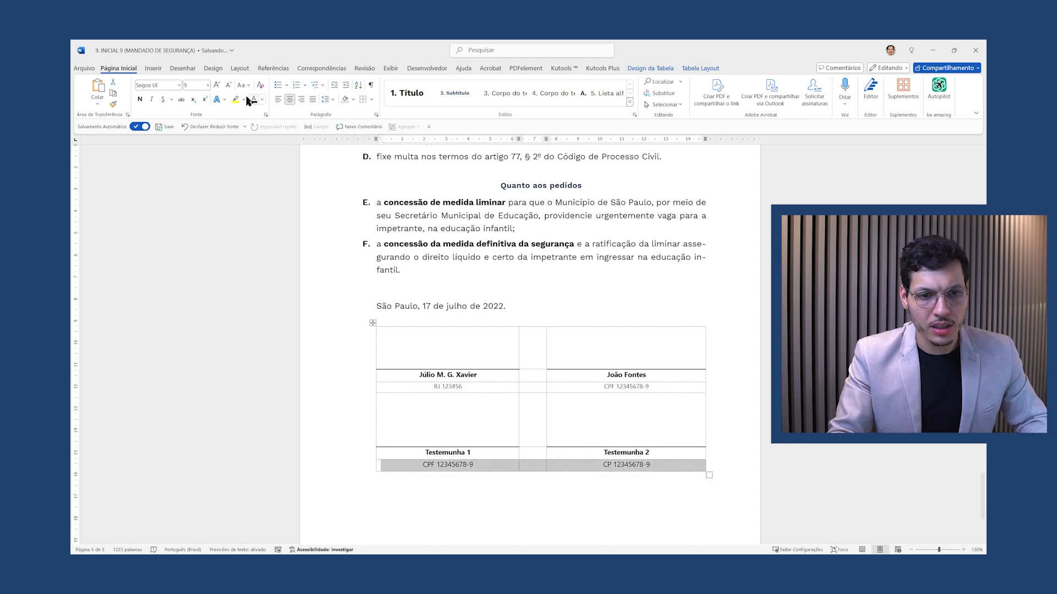
pyautogui.click(228, 85)
pyautogui.click(700, 418)
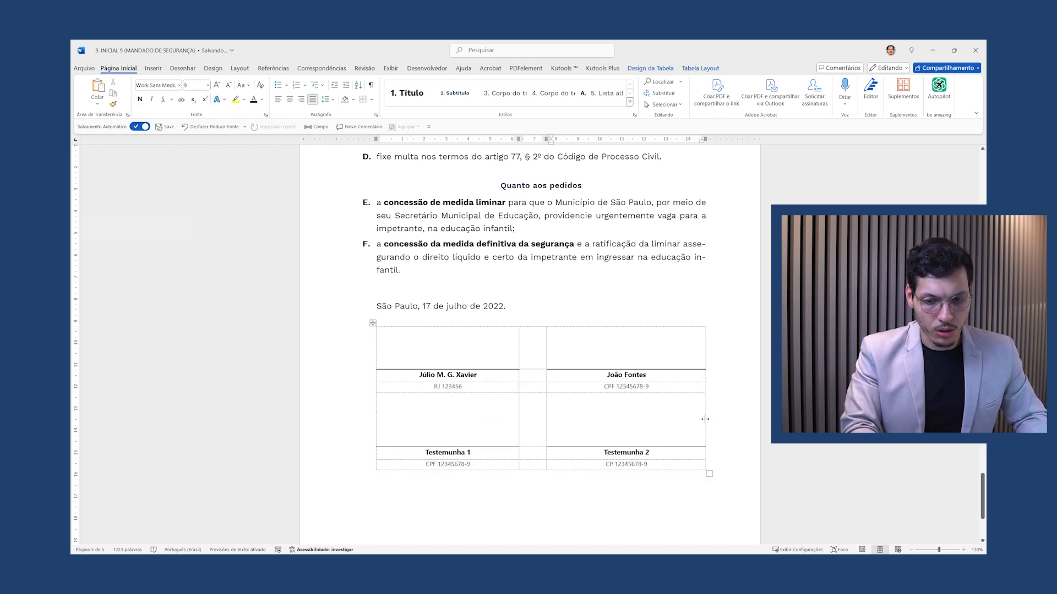
pyautogui.hotkey('ctrl', 'p')
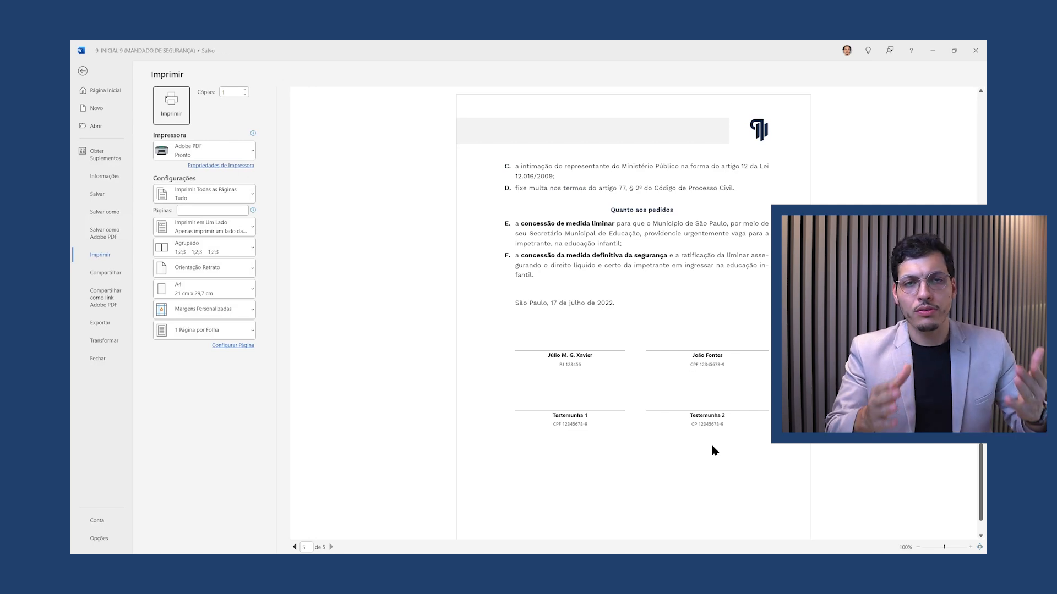
# Leave the print preview to return to the editable signature table
pyautogui.press('Escape')
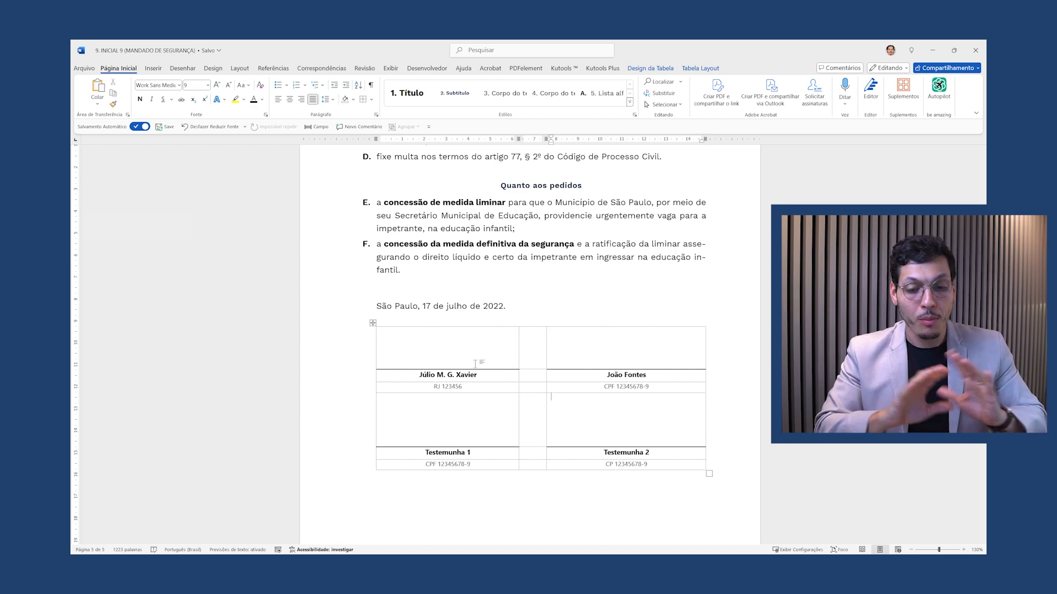
# Apply Bordas Externas to the four blank signing cells and shorten the witness signing row
pyautogui.click(469, 356)
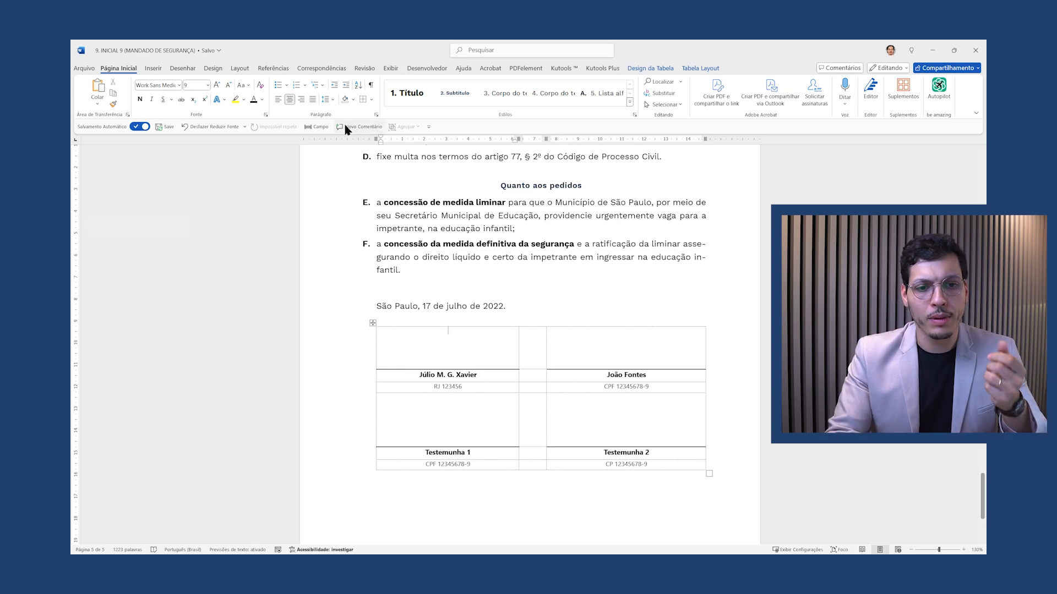
pyautogui.click(373, 100)
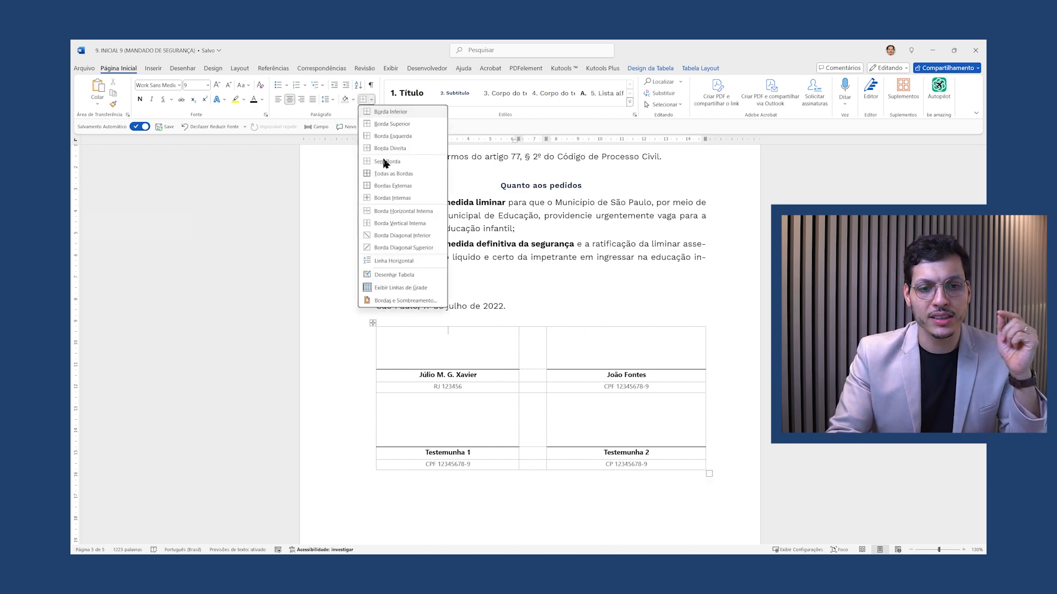
pyautogui.click(393, 185)
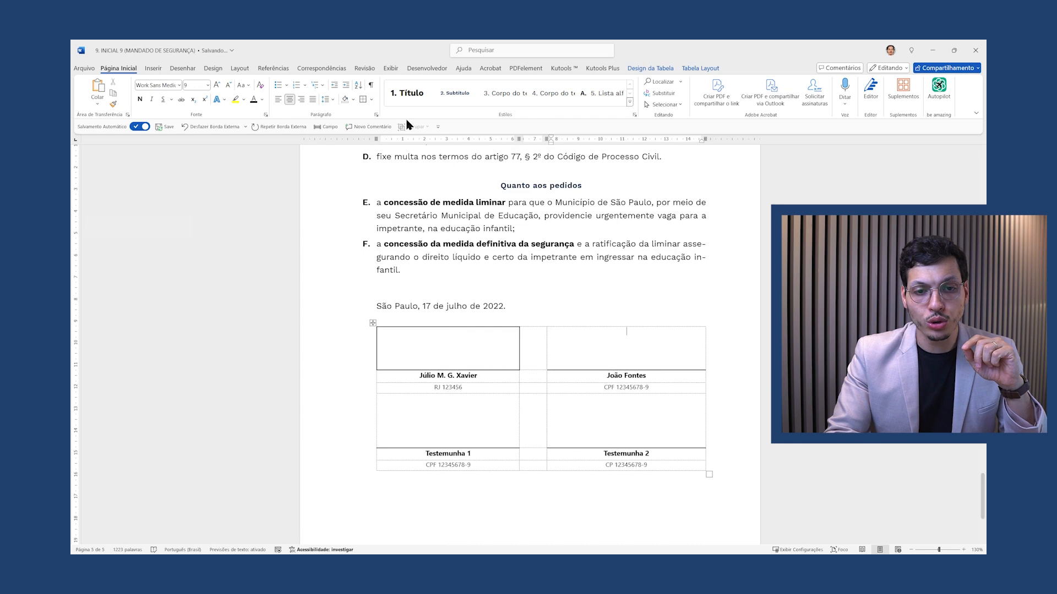
pyautogui.tripleClick(649, 377)
pyautogui.click(587, 332)
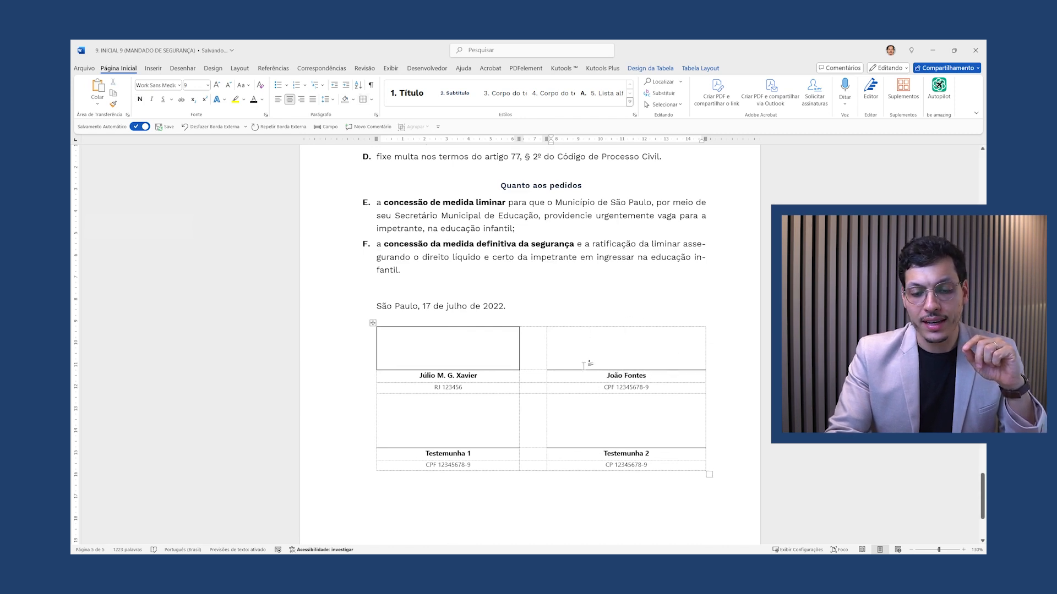
pyautogui.click(363, 100)
pyautogui.click(484, 410)
pyautogui.click(363, 100)
pyautogui.click(593, 431)
pyautogui.click(363, 100)
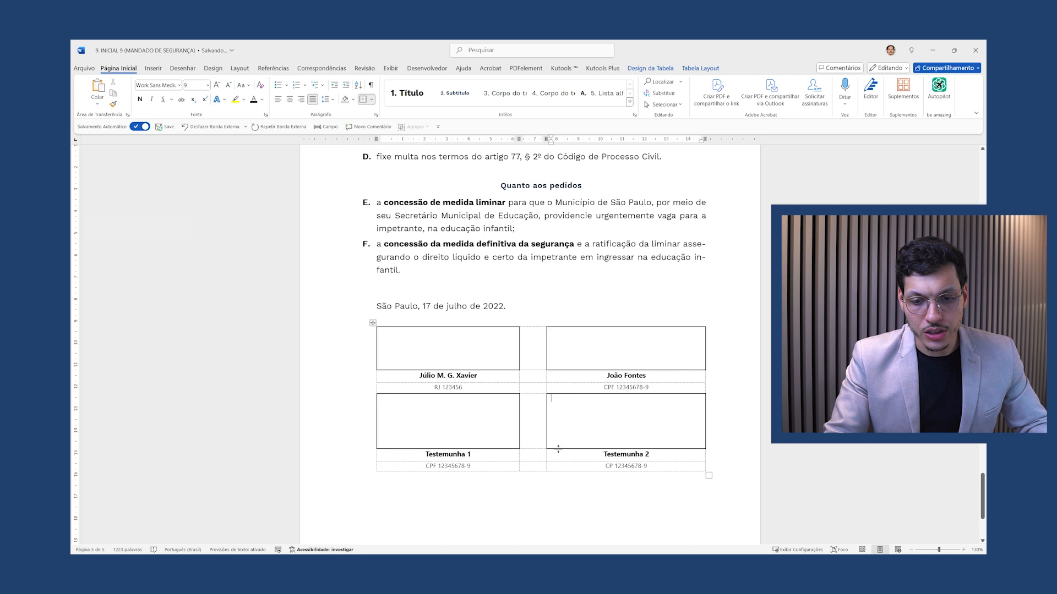
pyautogui.moveTo(558, 450); pyautogui.dragTo(558, 442)
# Insert a borderless row above the witness row and collapse it into a thin spacer
pyautogui.rightClick(482, 395)
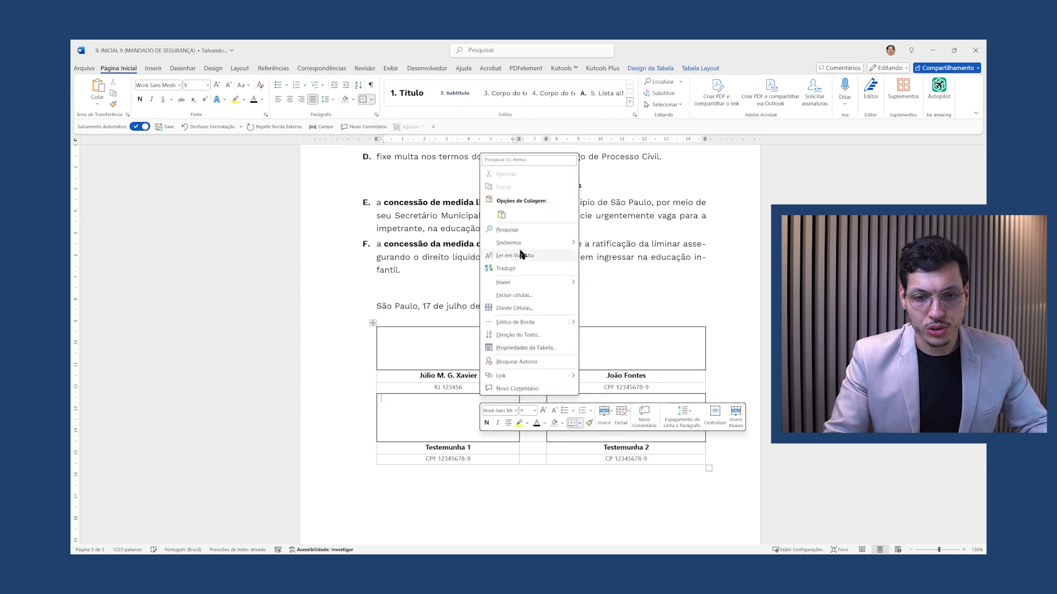
pyautogui.moveTo(504, 282)
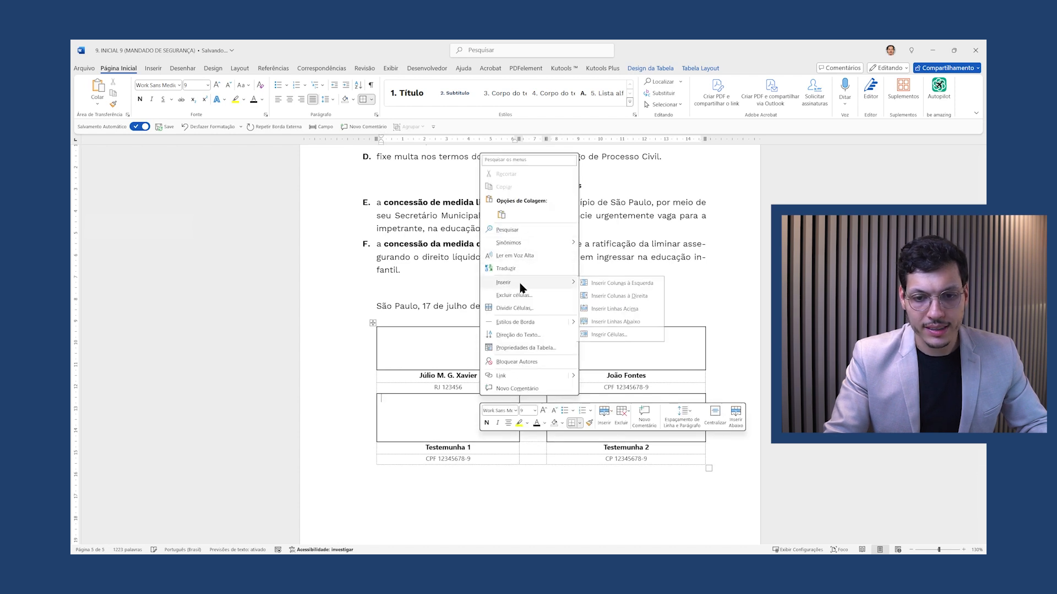
pyautogui.click(629, 309)
pyautogui.moveTo(530, 418); pyautogui.dragTo(567, 413)
pyautogui.click(372, 108)
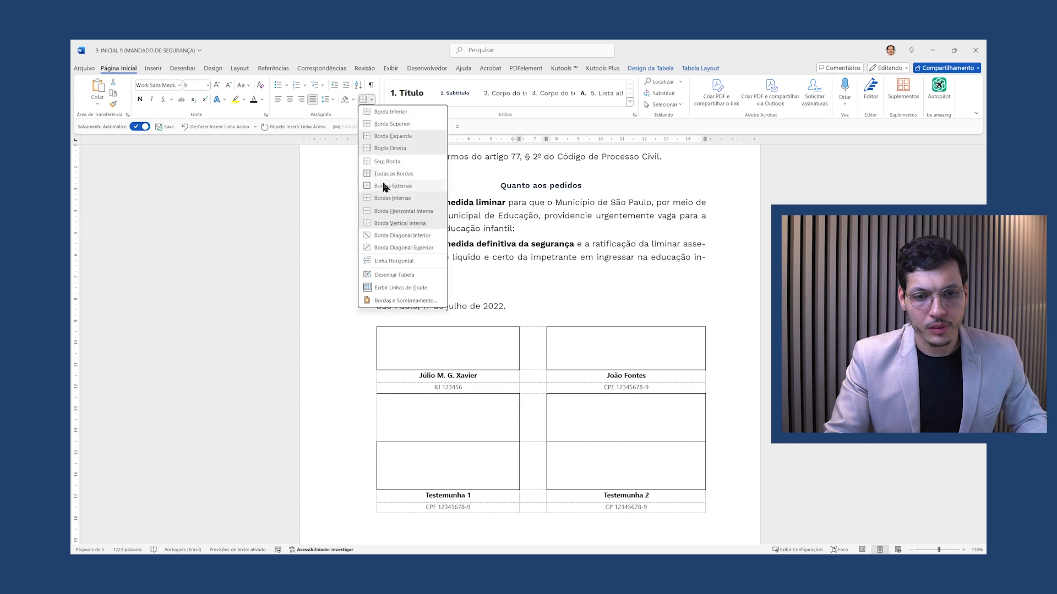
pyautogui.click(385, 162)
pyautogui.click(490, 433)
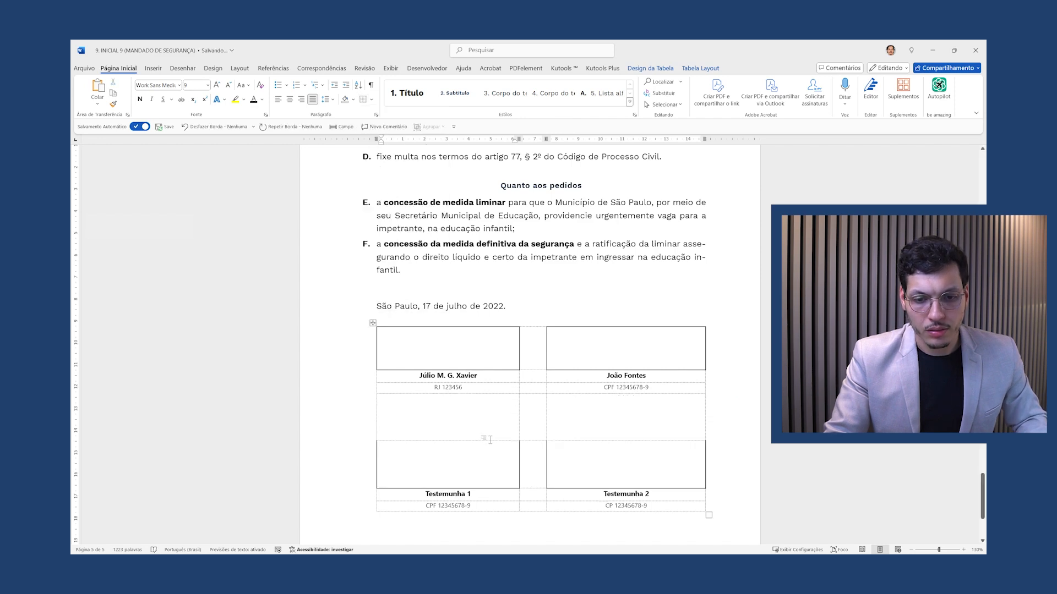
pyautogui.hotkey('ctrl', 'q')
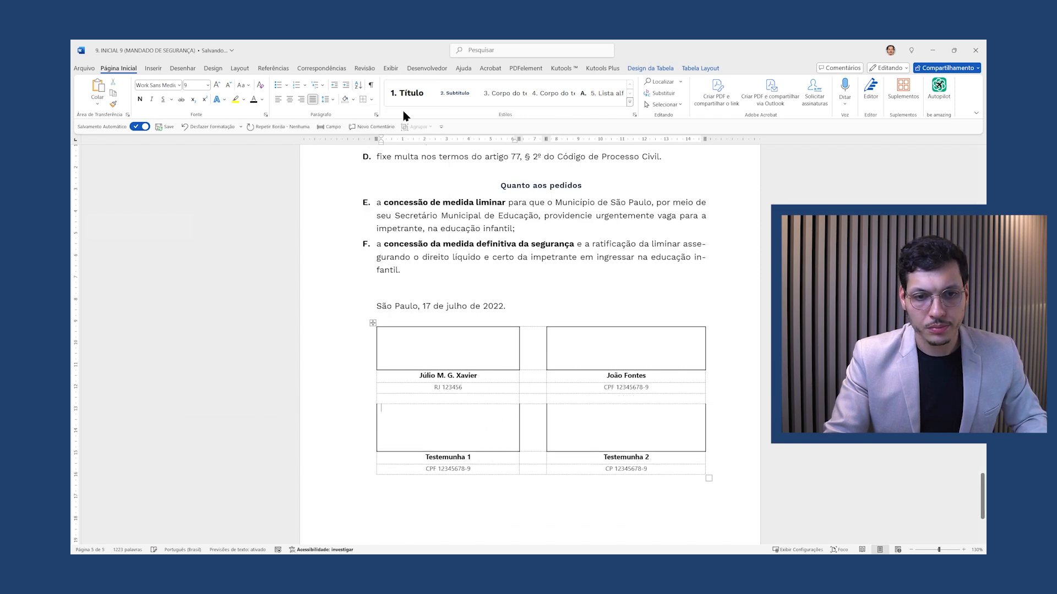
# Give both witness boxes All Borders and preview the printed page
pyautogui.click(372, 99)
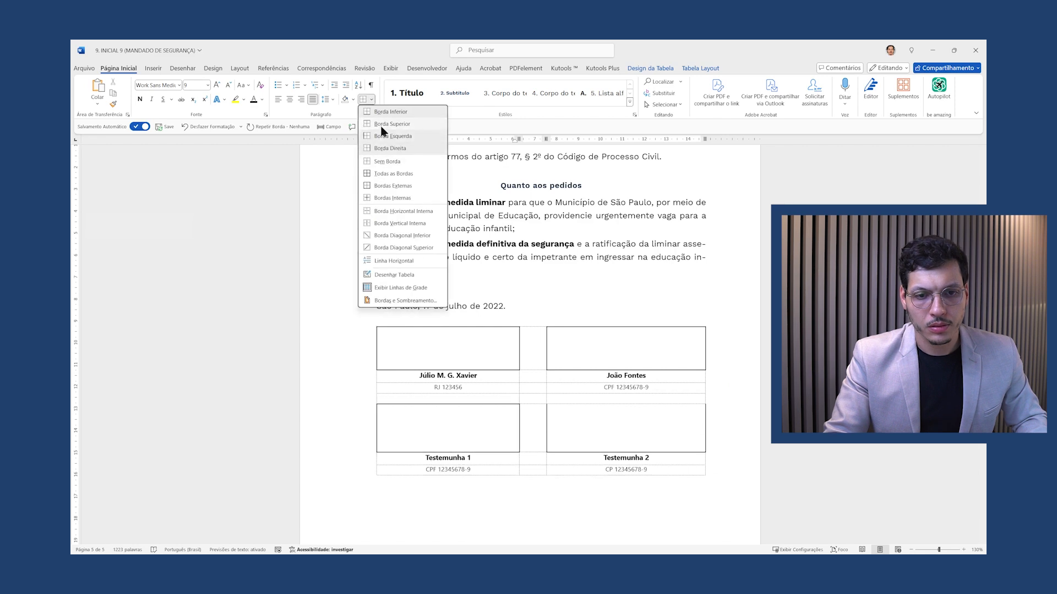
pyautogui.click(382, 173)
pyautogui.click(364, 102)
pyautogui.hotkey('ctrl', 'p')
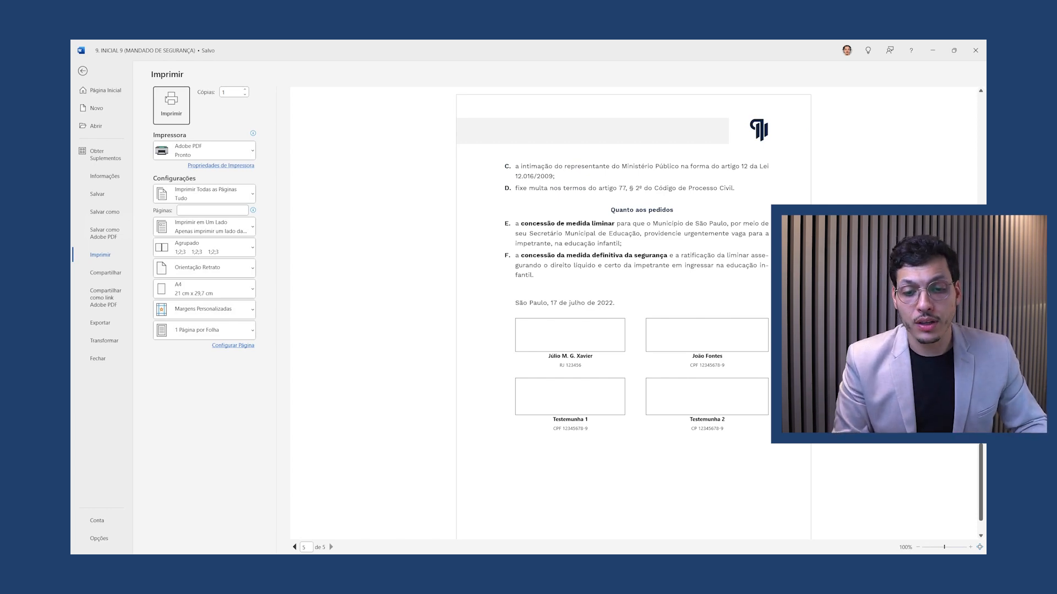
pyautogui.press('Escape')
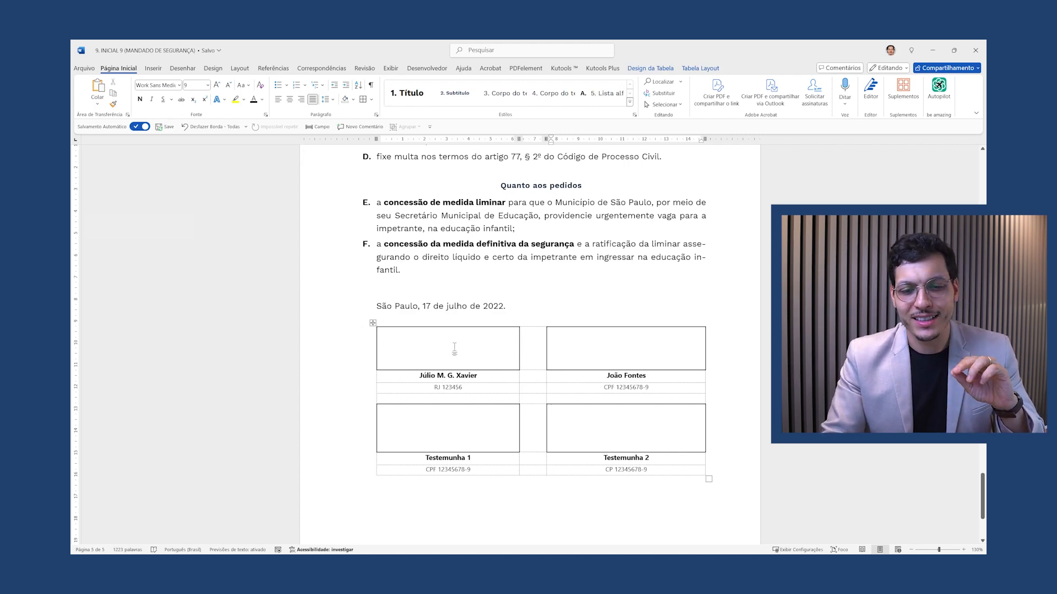
# Remove all borders from the signature table with No Border
pyautogui.moveTo(446, 333)
pyautogui.mouseDown()
pyautogui.moveTo(650, 413)
pyautogui.moveTo(667, 467)
pyautogui.mouseUp()
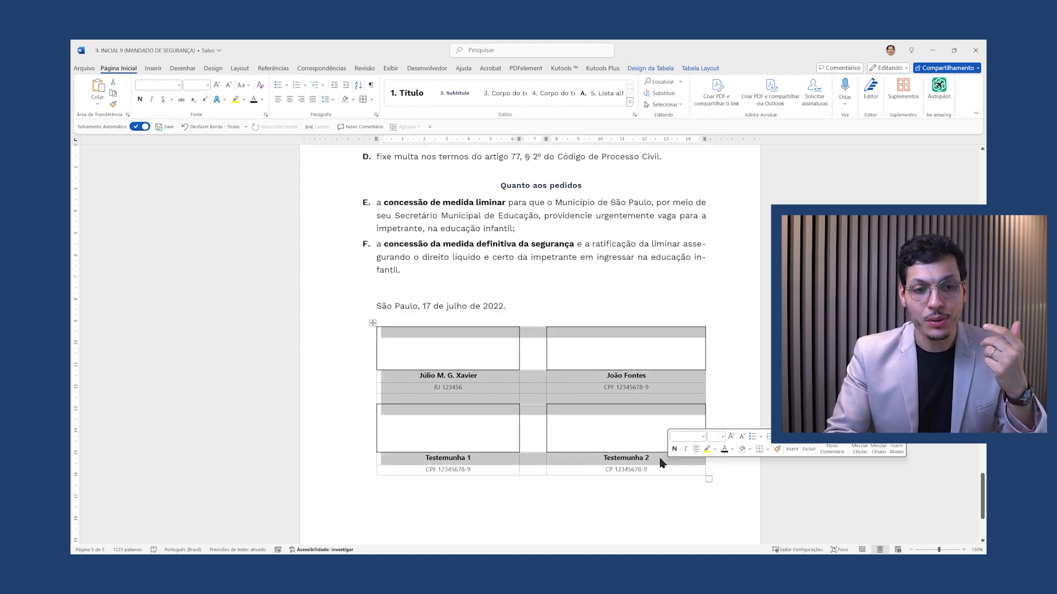
pyautogui.click(371, 100)
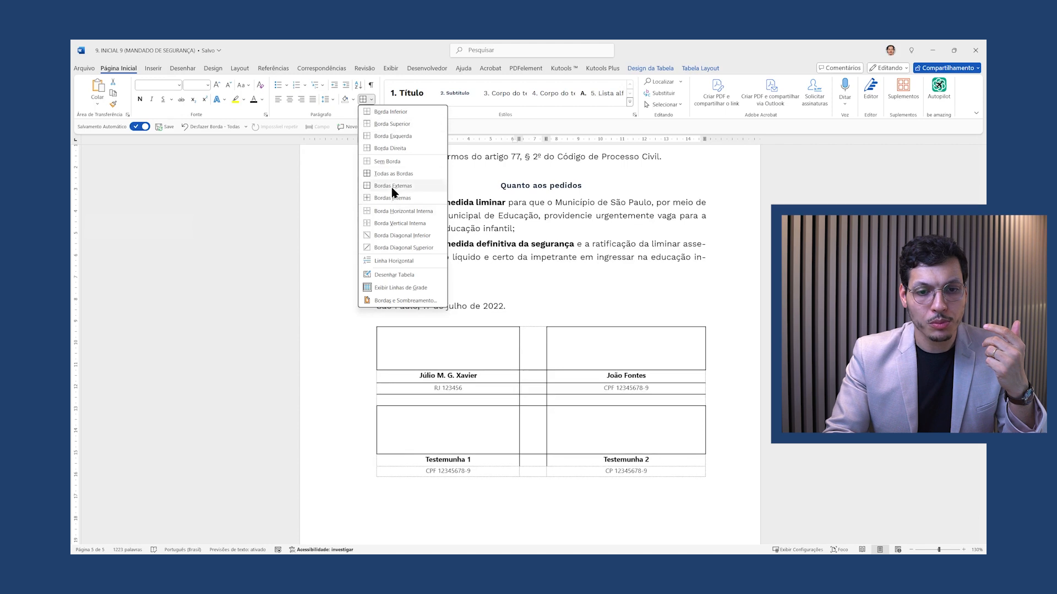
pyautogui.click(387, 161)
pyautogui.click(578, 371)
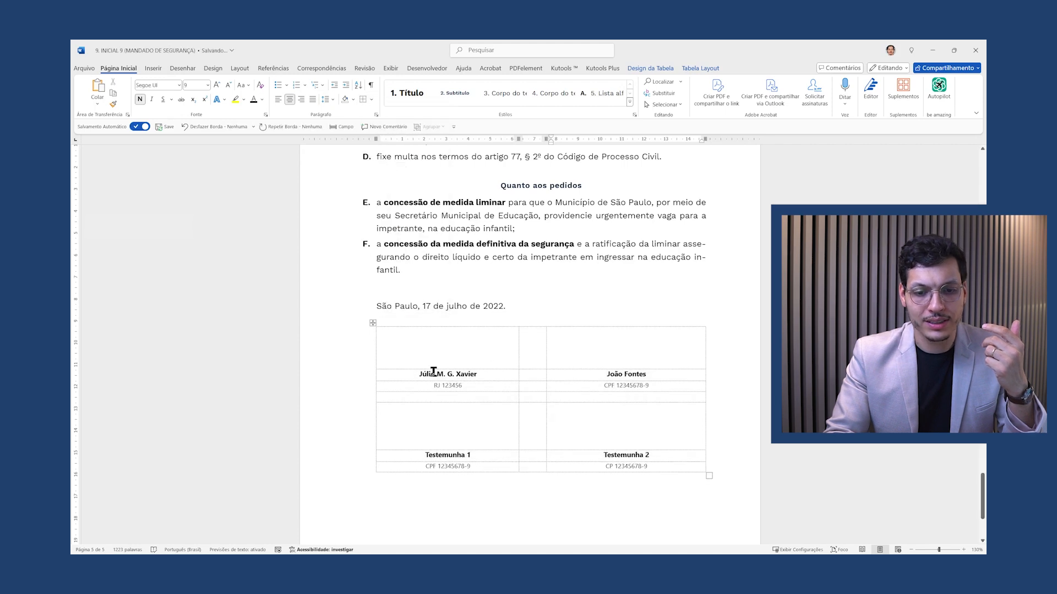
# Clear the first signer's and both witnesses' cells, leaving only the second signer's name and CPF
pyautogui.moveTo(427, 373); pyautogui.dragTo(472, 383)
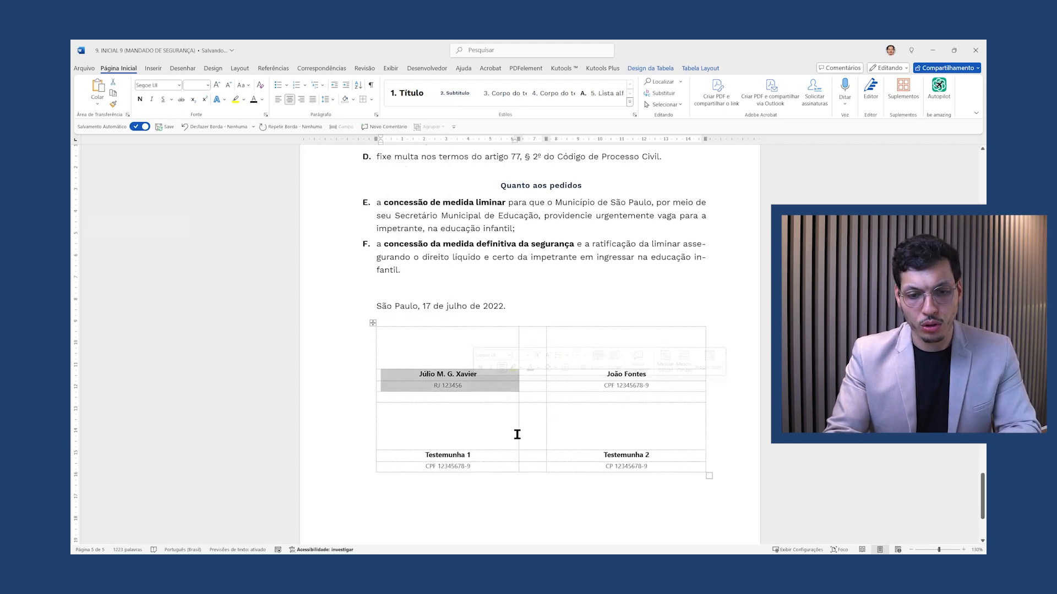
pyautogui.press('Delete')
pyautogui.moveTo(422, 459); pyautogui.dragTo(472, 462)
pyautogui.press('Delete')
pyautogui.moveTo(603, 455); pyautogui.dragTo(655, 464)
pyautogui.press('Delete')
pyautogui.click(634, 396)
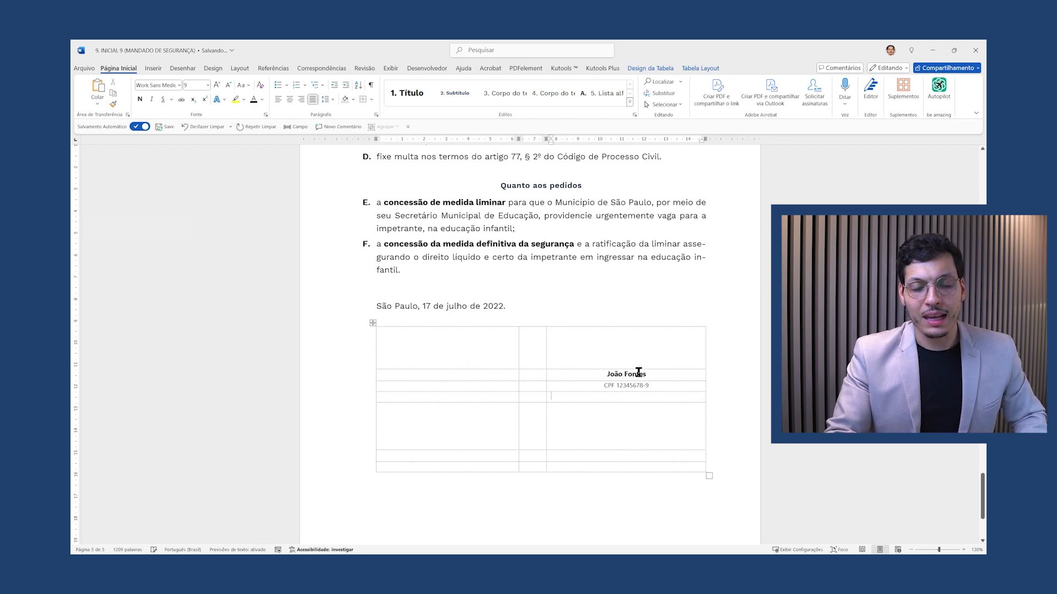
pyautogui.moveTo(656, 383); pyautogui.dragTo(609, 376)
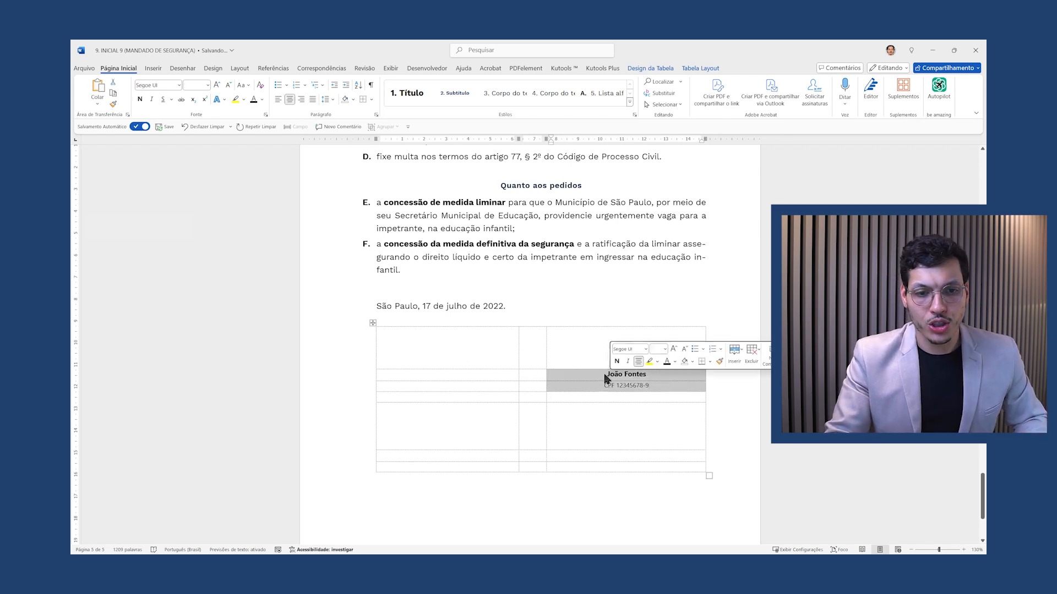
# Delete the middle column, then widen the table to the margin and split it evenly
pyautogui.click(532, 324)
pyautogui.rightClick(532, 328)
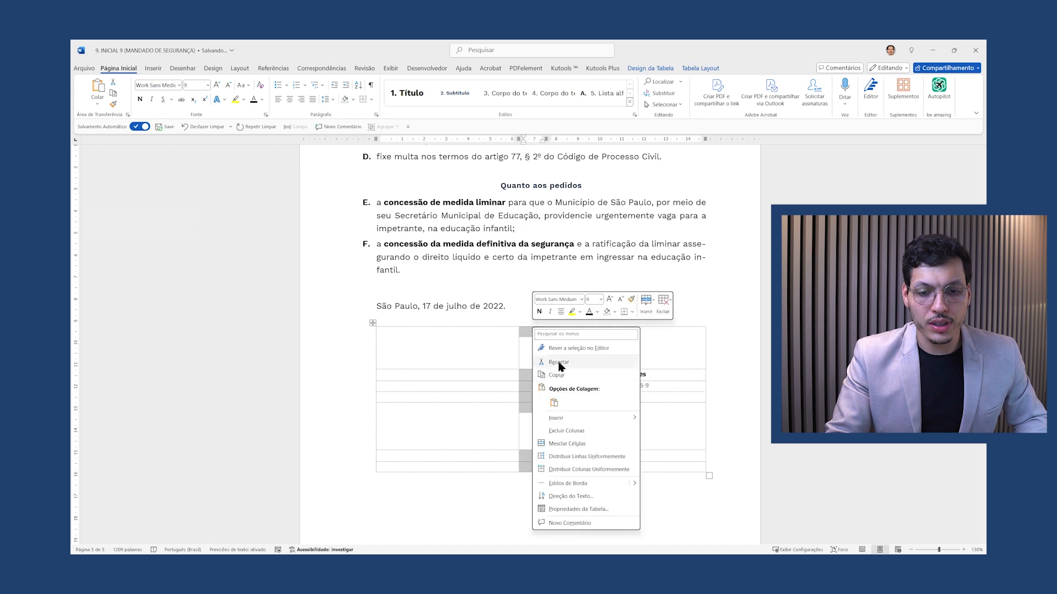
pyautogui.click(568, 433)
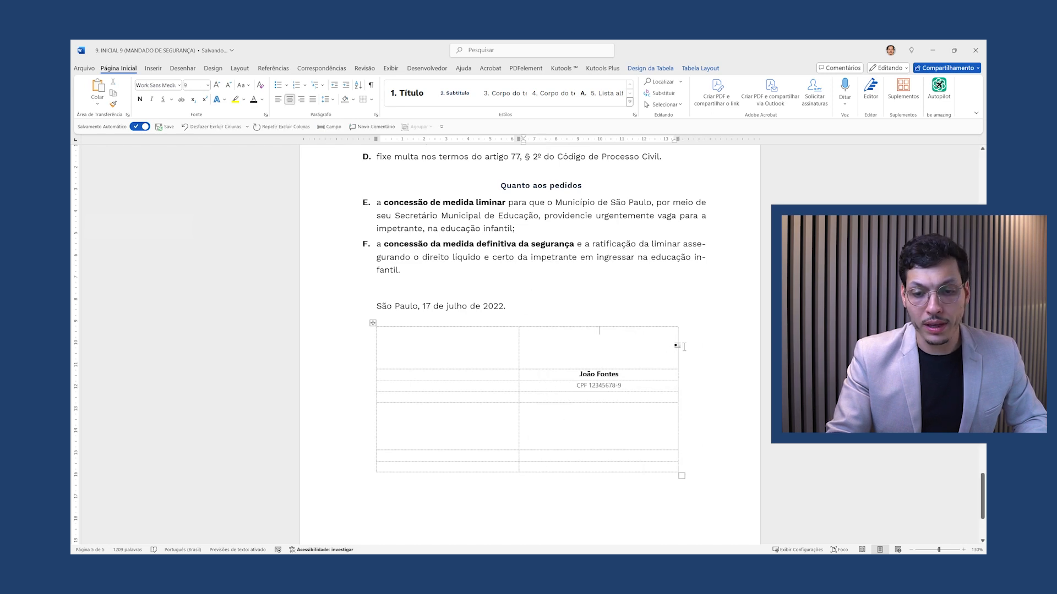
pyautogui.moveTo(677, 347); pyautogui.dragTo(706, 347)
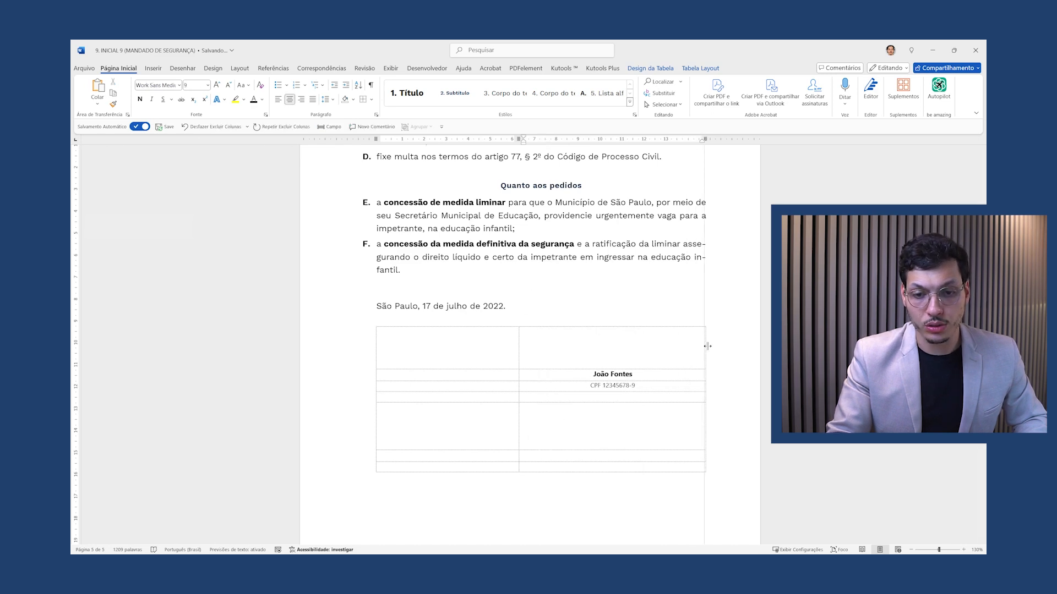
pyautogui.moveTo(519, 339); pyautogui.dragTo(546, 339)
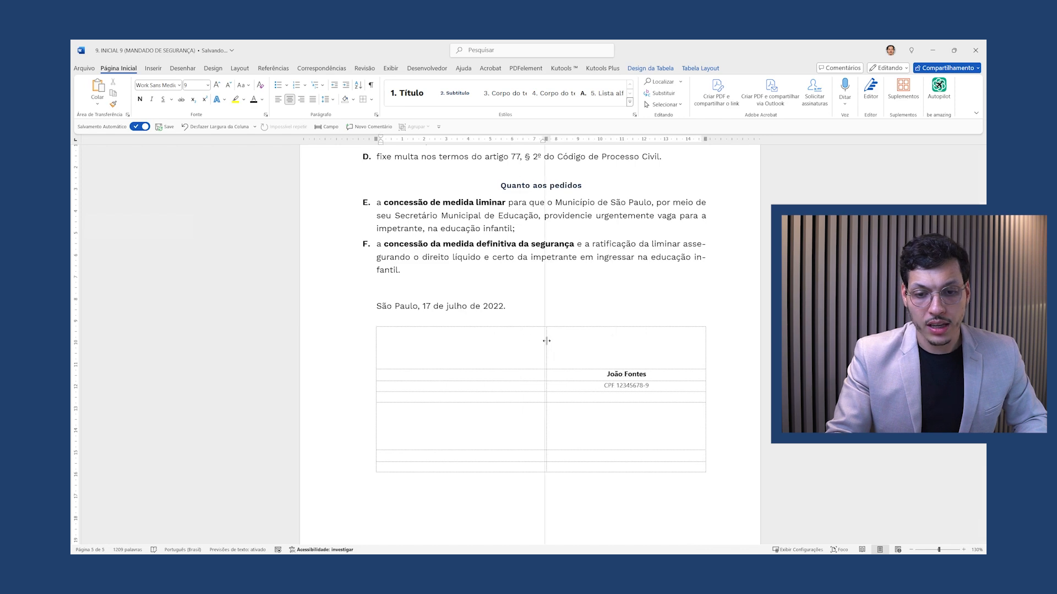
pyautogui.hotkey('ctrl', 'p')
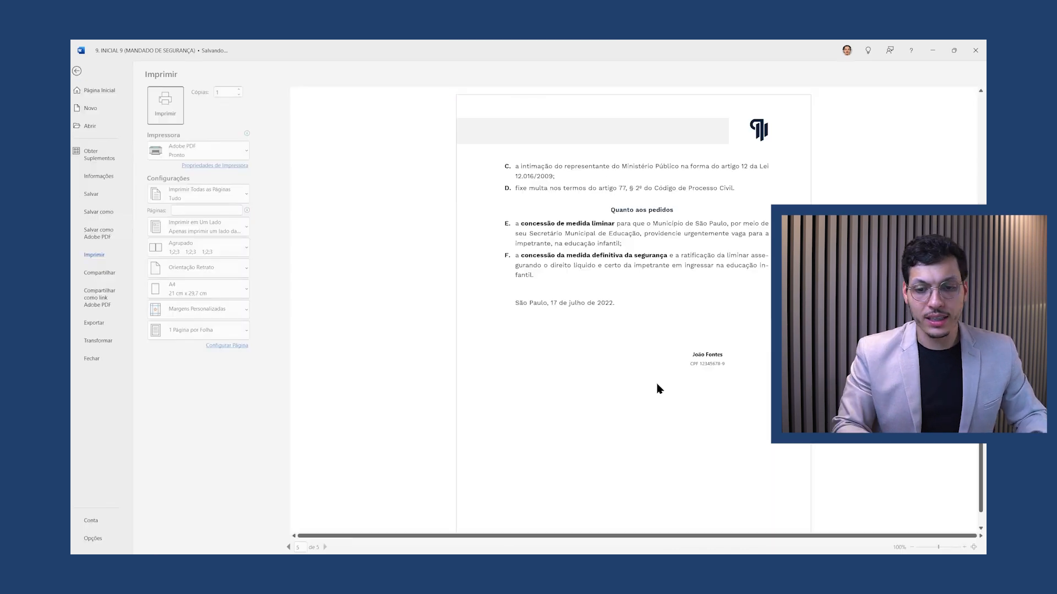
pyautogui.press('Escape')
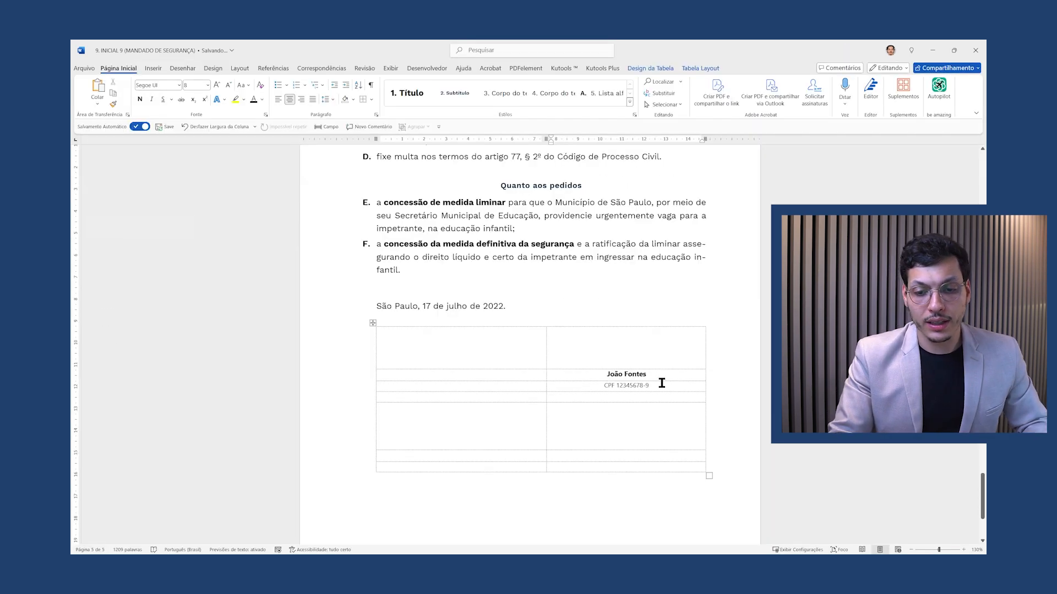
pyautogui.moveTo(663, 382); pyautogui.dragTo(649, 372)
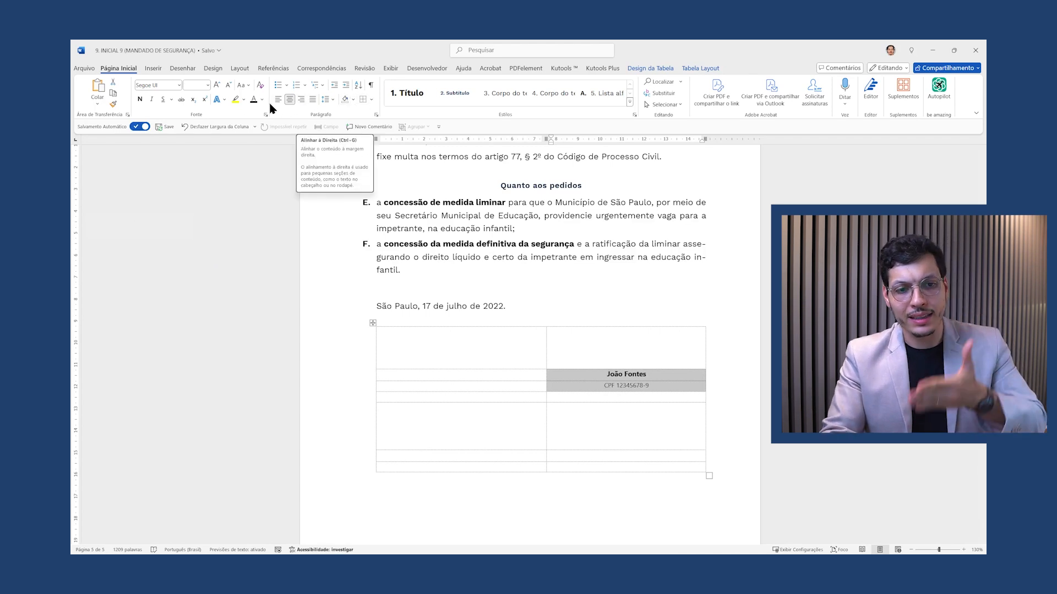
# Enlarge the signer's name and CPF text one size and check it in print preview
pyautogui.click(217, 86)
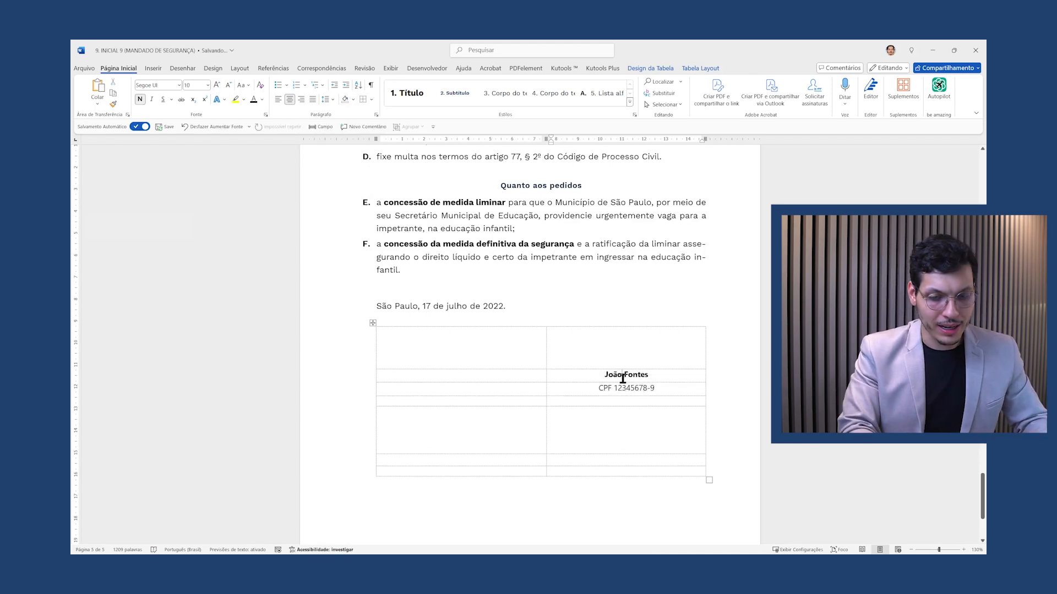
pyautogui.hotkey('ctrl', 'p')
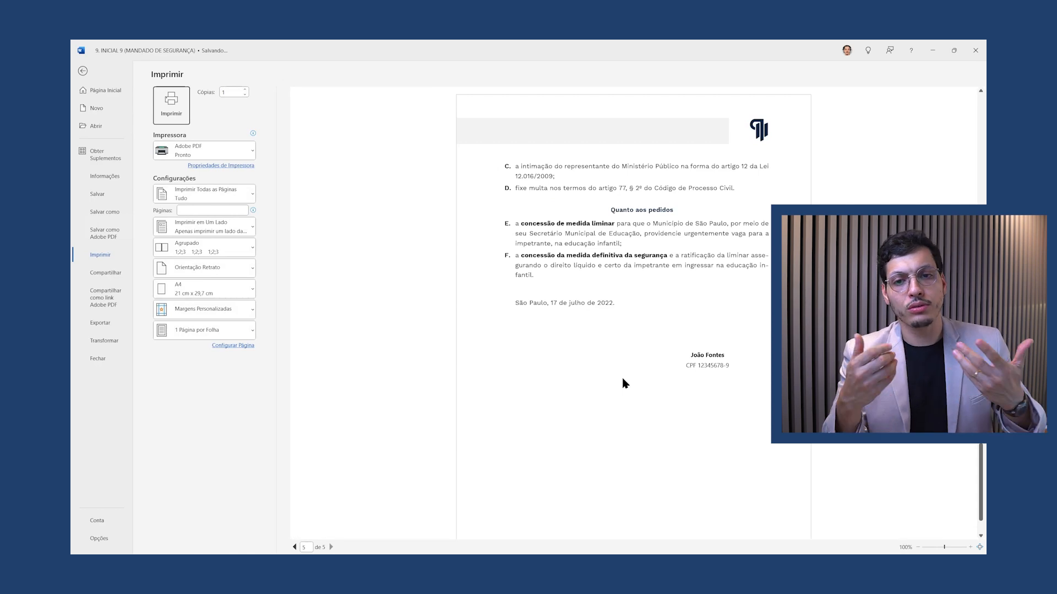
pyautogui.press('Escape')
# Move the signer's name and CPF block from the right column into the left cell
pyautogui.moveTo(668, 384); pyautogui.dragTo(619, 373)
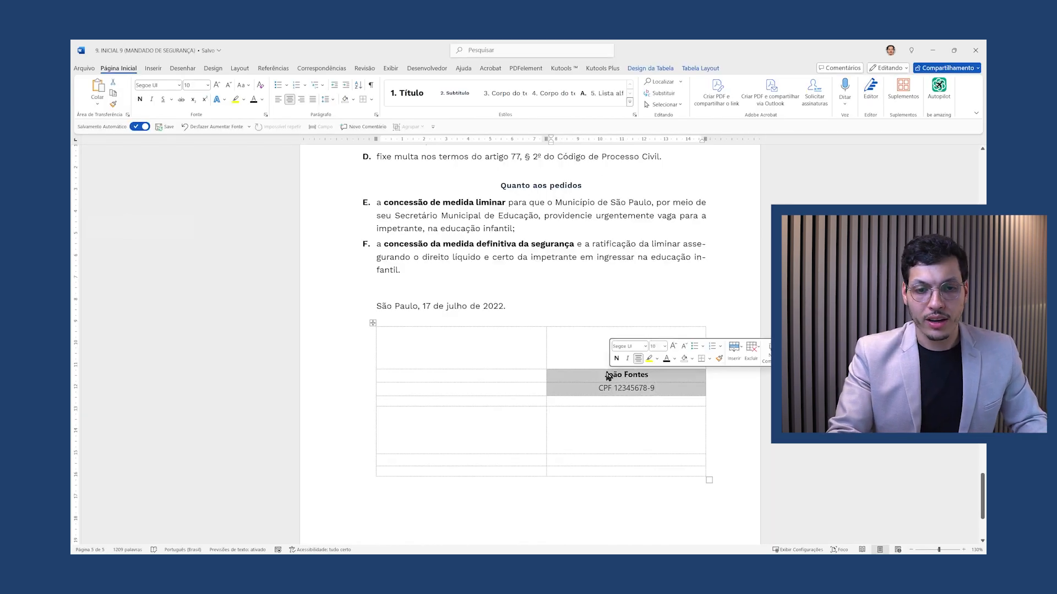
pyautogui.hotkey('ctrl', 'x')
pyautogui.click(450, 377)
pyautogui.hotkey('ctrl', 'v')
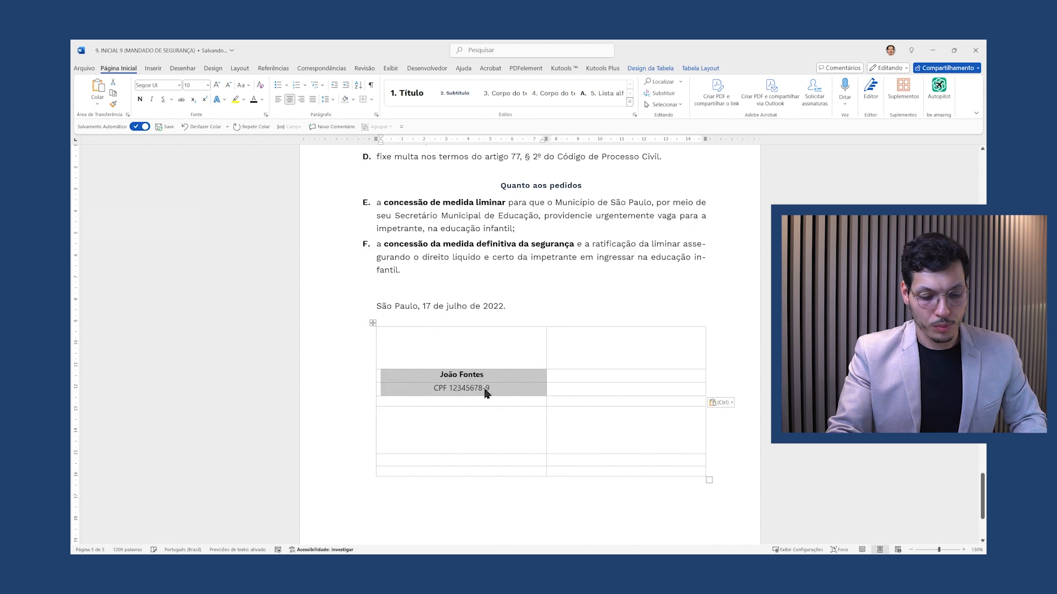
pyautogui.hotkey('ctrl', 'p')
pyautogui.press('Escape')
# Left-align the pasted name and CPF lines in the left column
pyautogui.click(508, 390)
pyautogui.moveTo(509, 390); pyautogui.dragTo(419, 373)
pyautogui.click(278, 99)
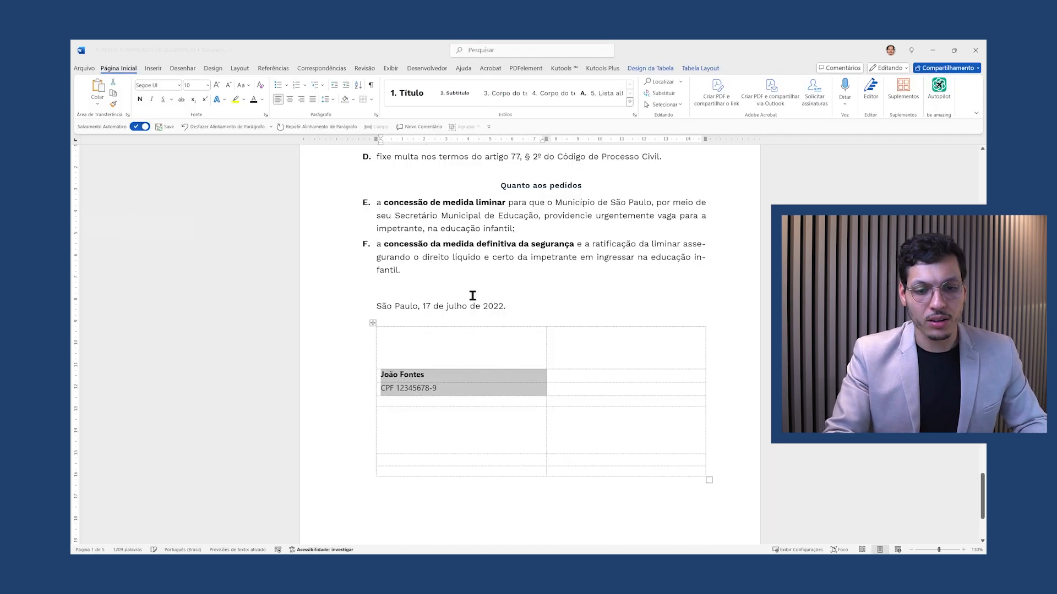
pyautogui.click(502, 362)
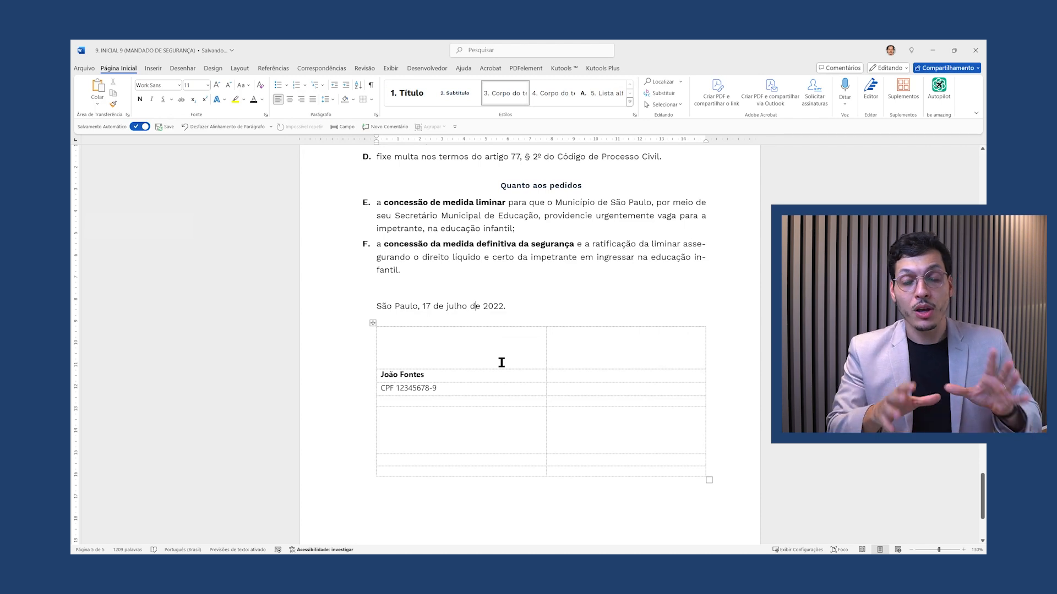